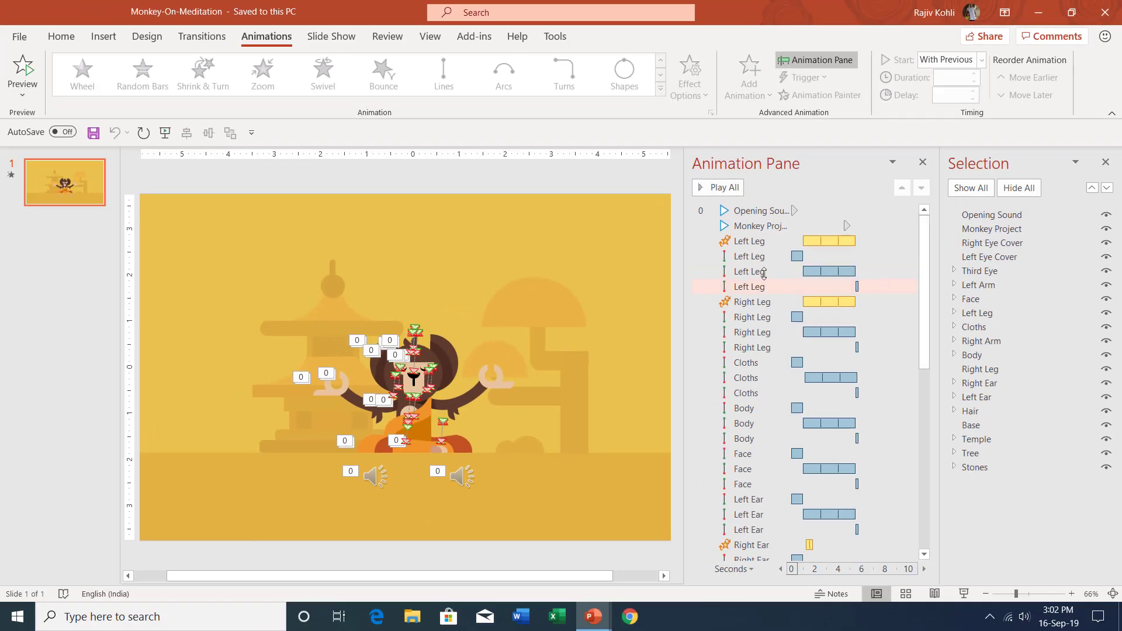
Step: Review the four Left Leg animations in the Animation Pane, scrolling through the sequence
left_click(760, 257)
left_click(755, 271)
left_click(756, 286)
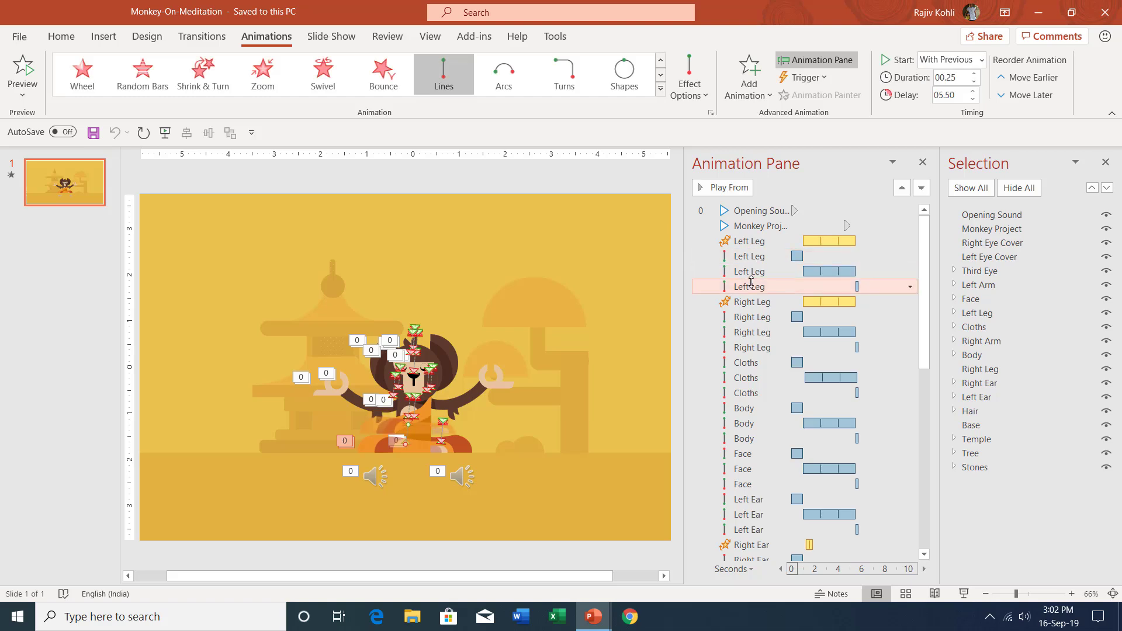
left_click(756, 241)
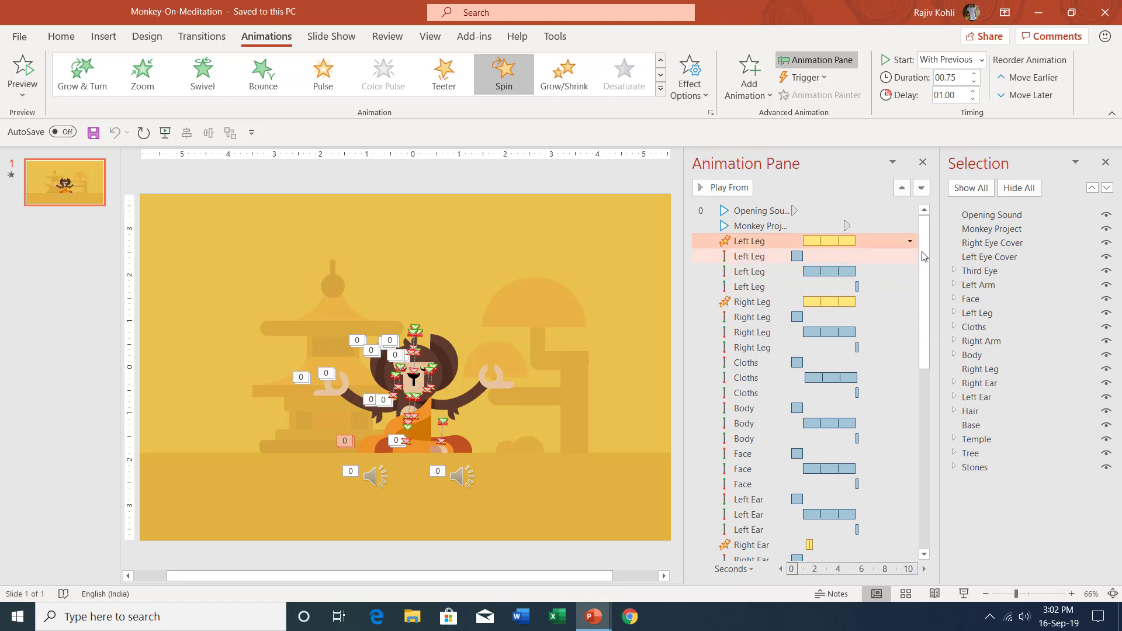
left_click_drag(928, 240, 927, 258)
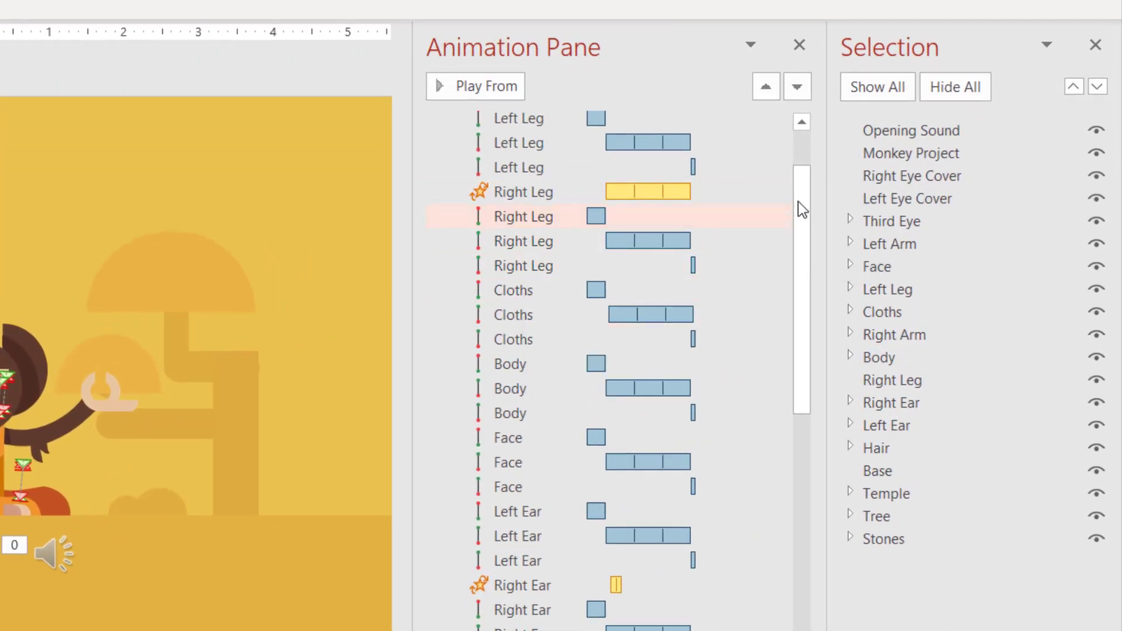
scroll(799, 187, "up", 3)
left_click_drag(571, 173, 554, 176)
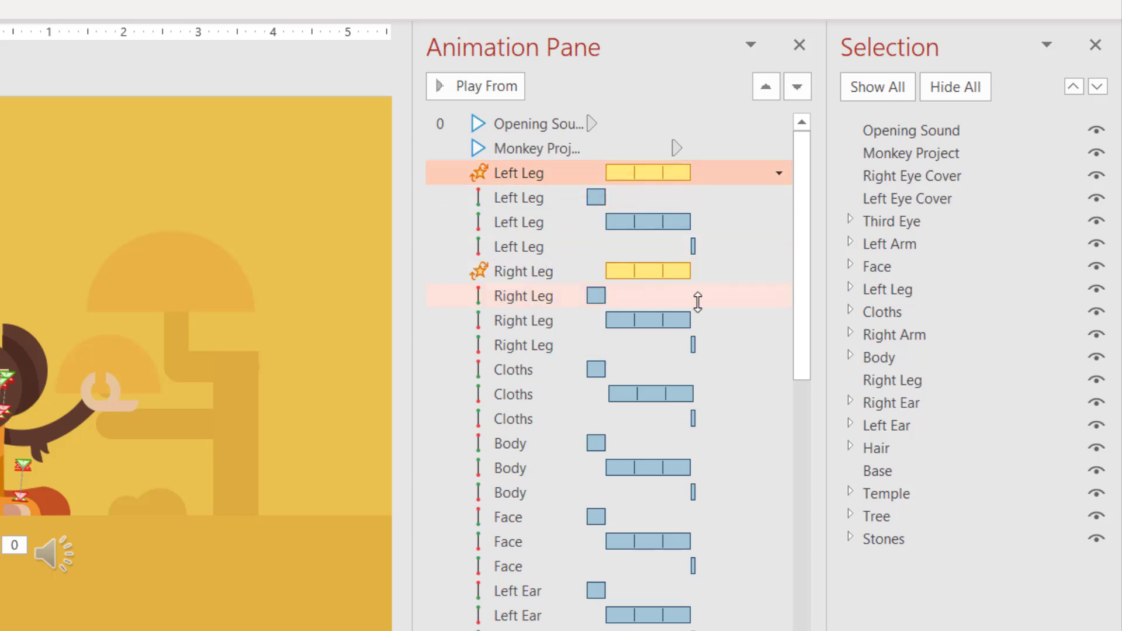
left_click_drag(809, 185, 795, 320)
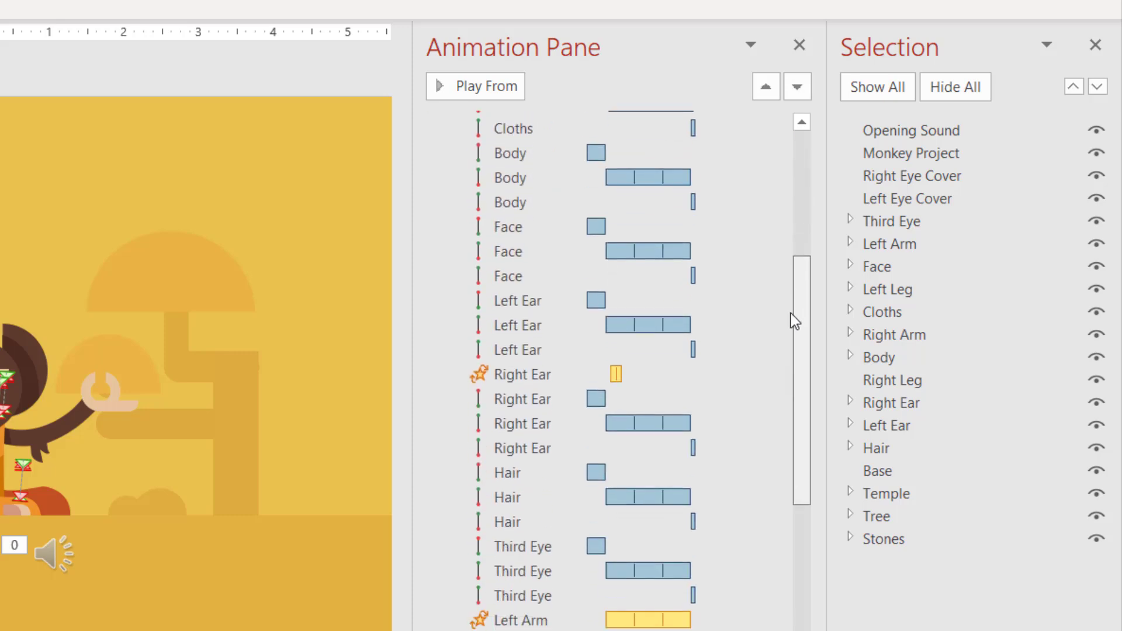
left_click_drag(796, 441, 795, 563)
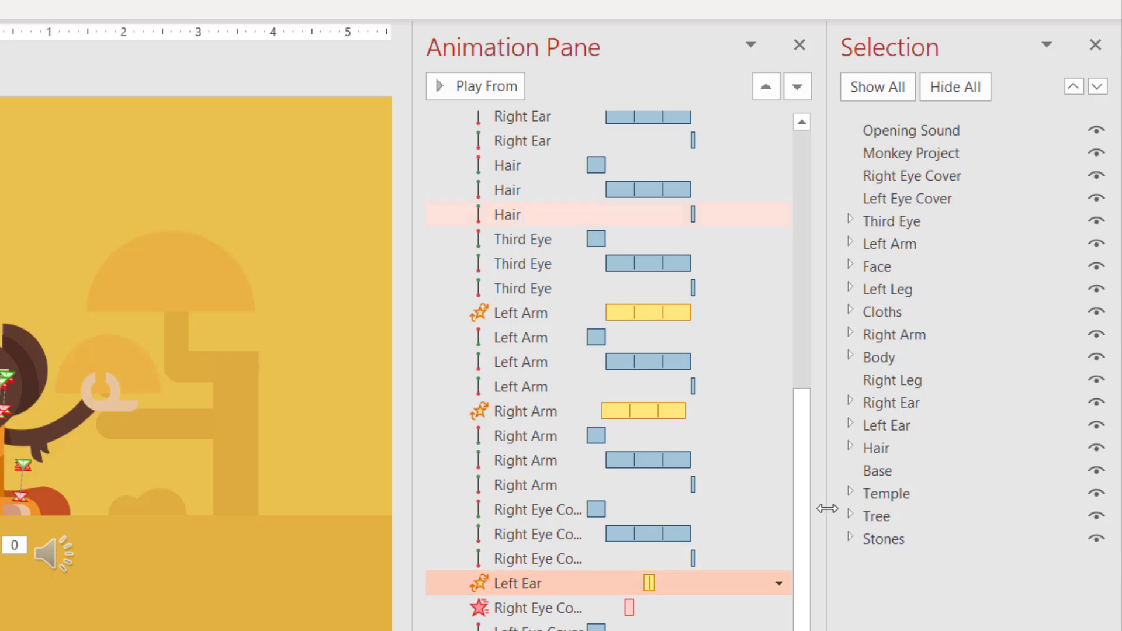
left_click_drag(796, 444, 803, 402)
scroll(563, 241, "up", 2)
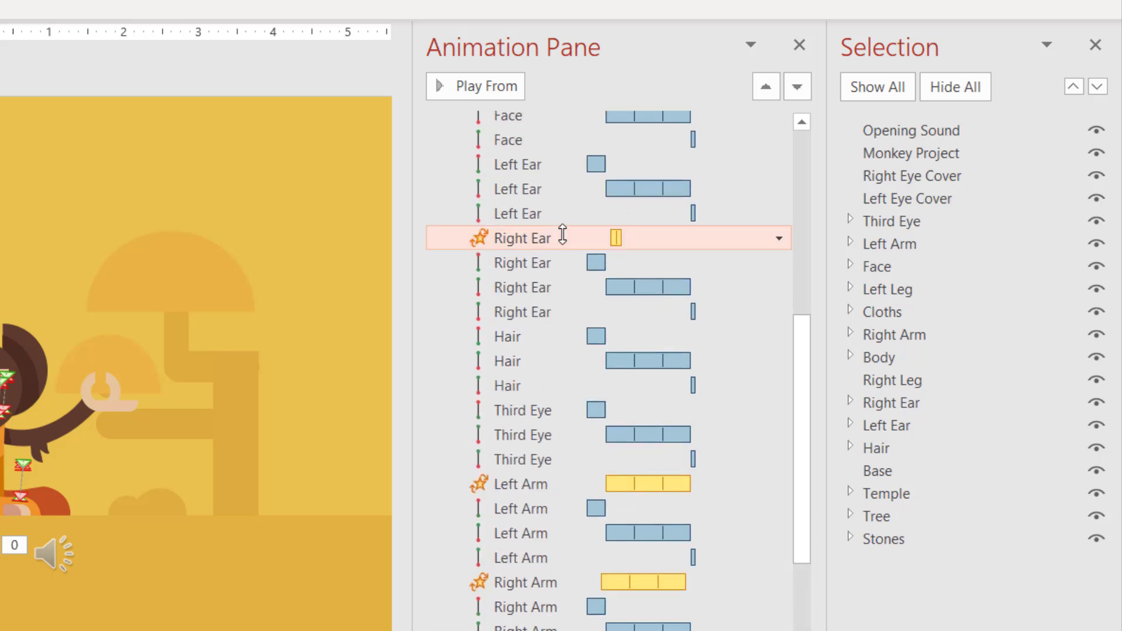
Step: Inspect the Right Ear and Left Arm spin animations further down the list
left_click(582, 237)
left_click_drag(810, 333, 806, 395)
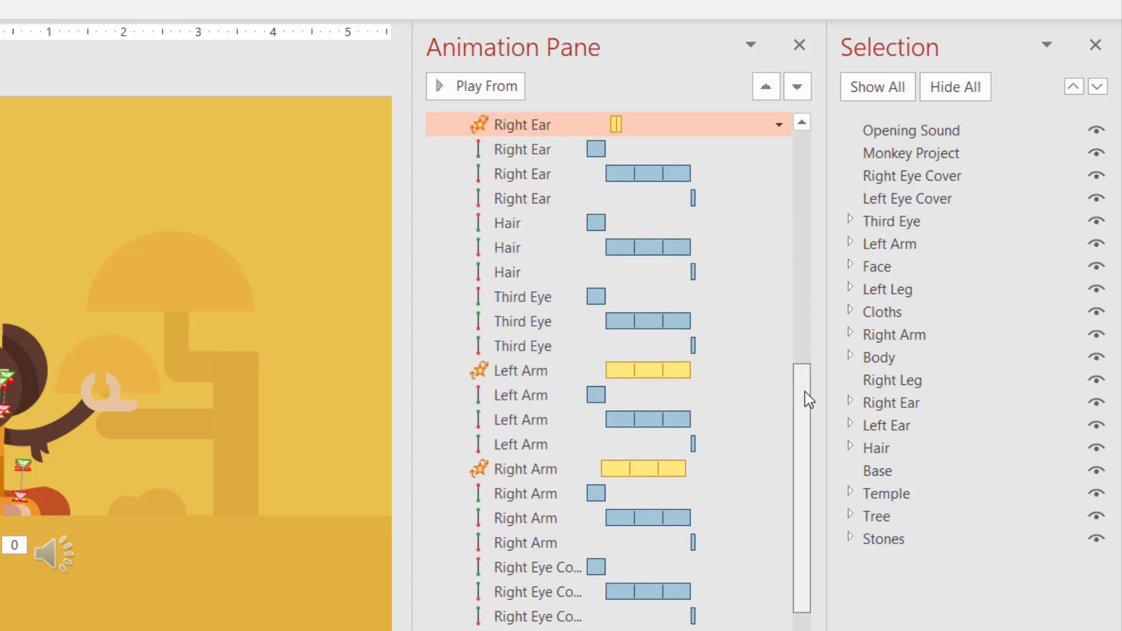
left_click(547, 349)
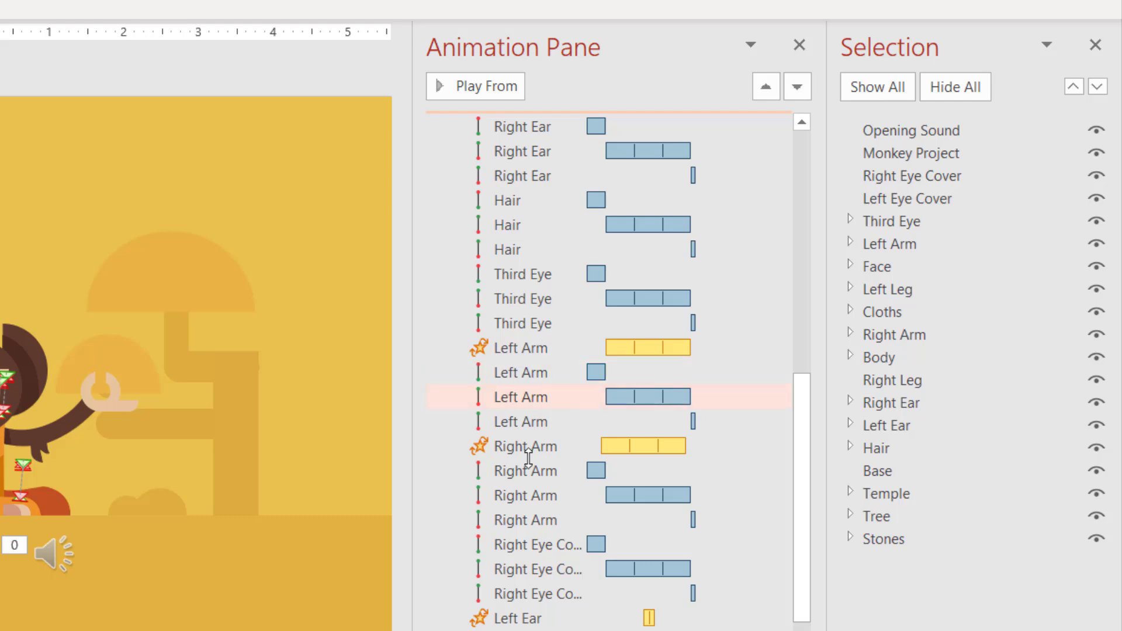
left_click_drag(805, 395, 806, 214)
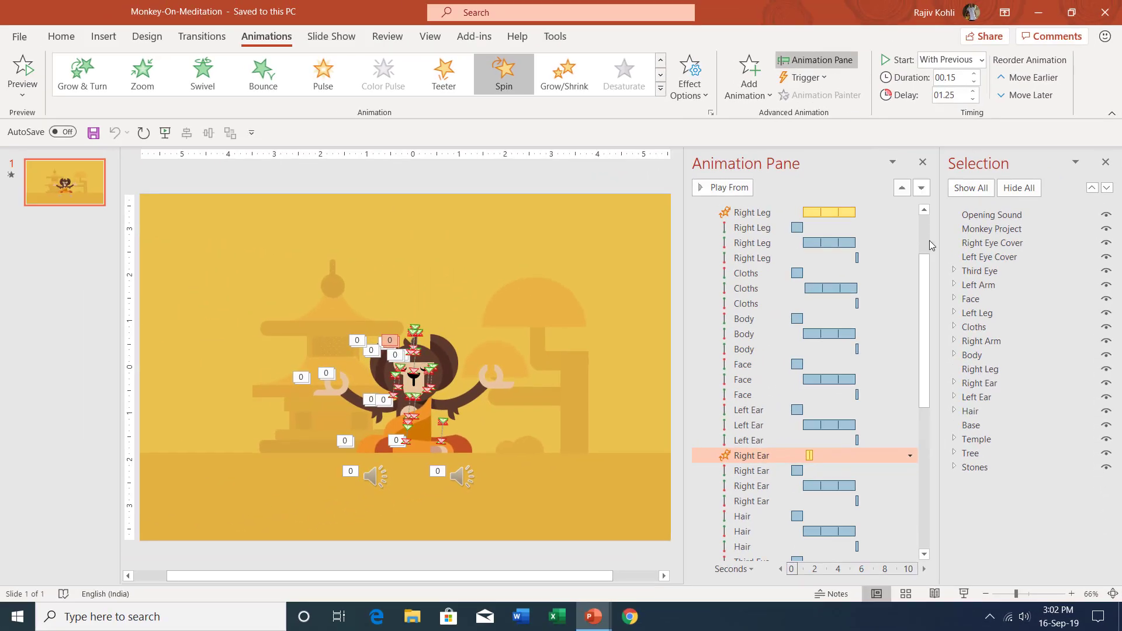
left_click_drag(925, 253, 924, 231)
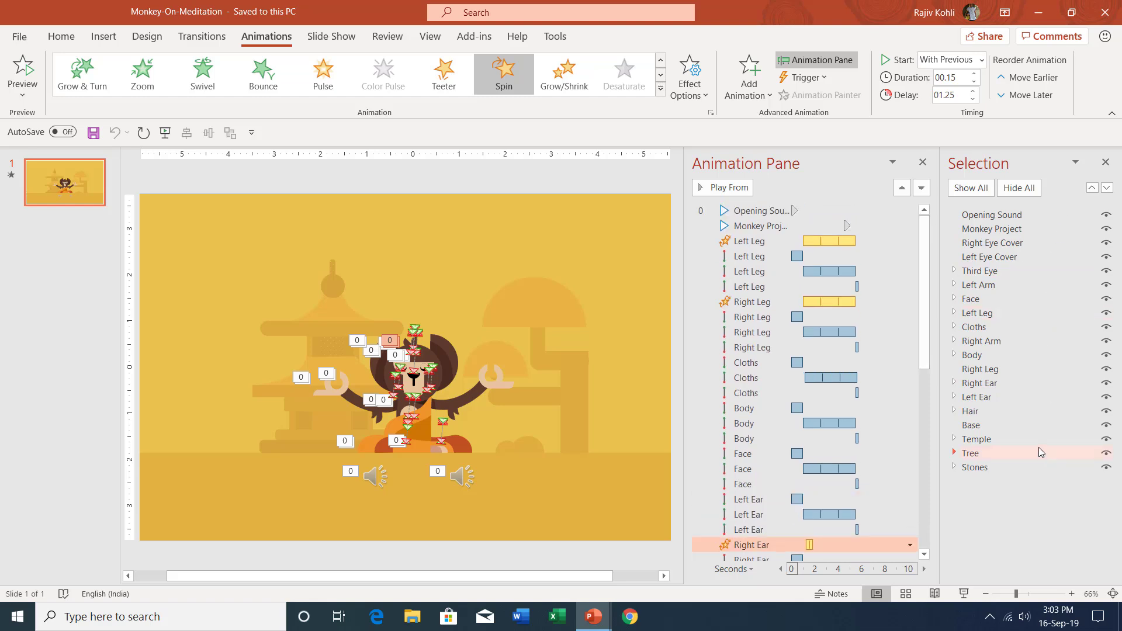
Step: Remove every animation from the Right Leg spin down to the end of the list
left_click(743, 301)
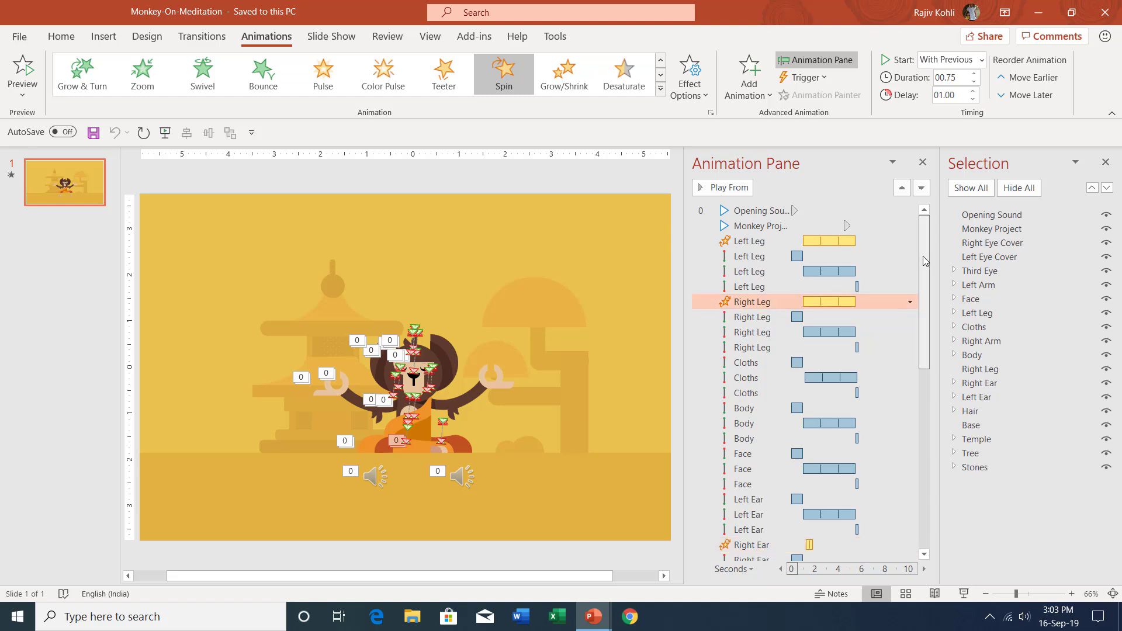
left_click_drag(924, 256, 912, 498)
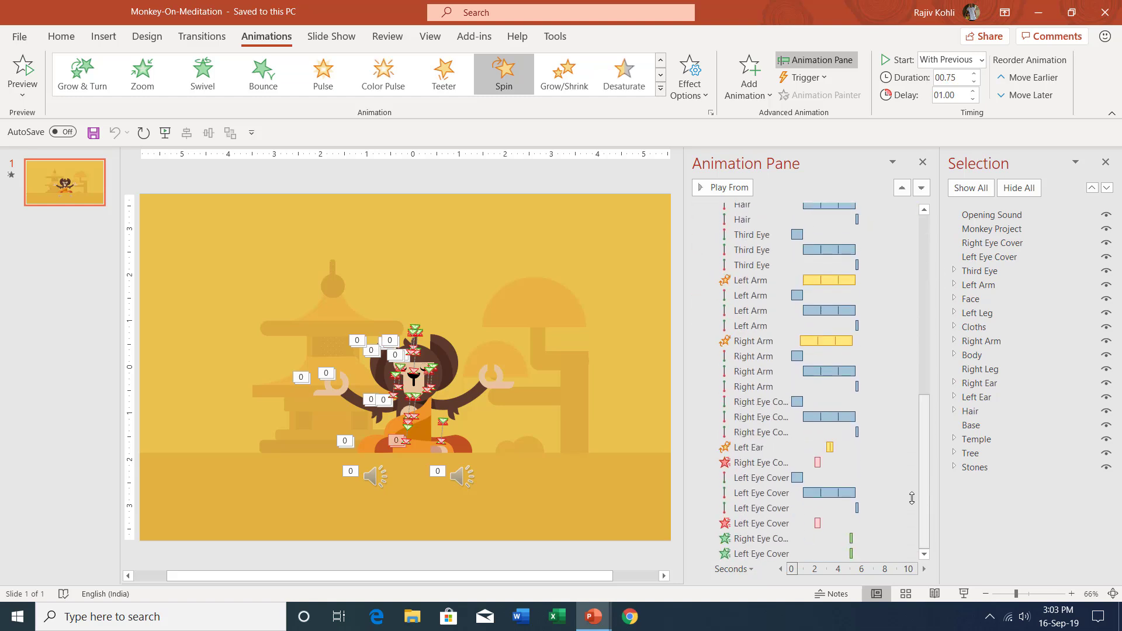
left_click(763, 555, "shift")
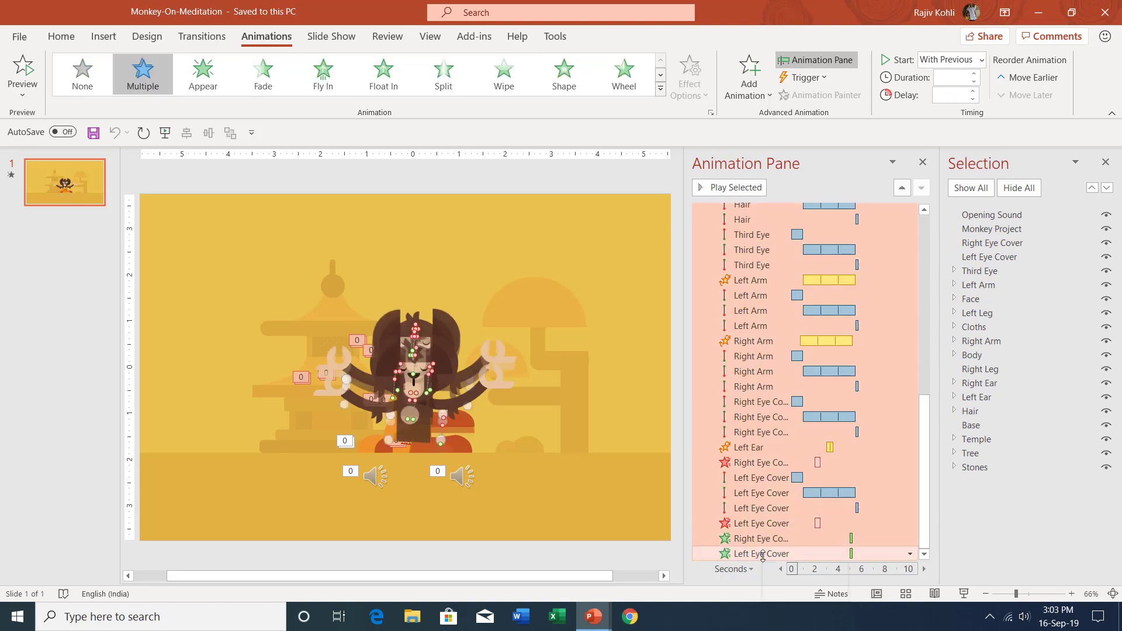
right_click(760, 372)
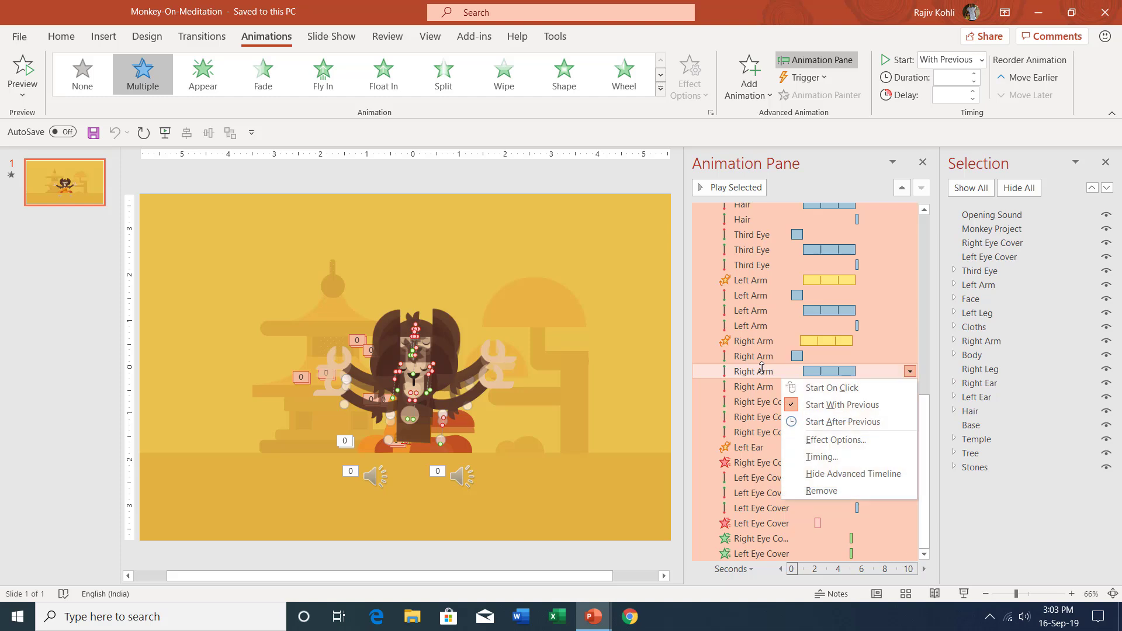
left_click(833, 491)
scroll(419, 331, "up", 6)
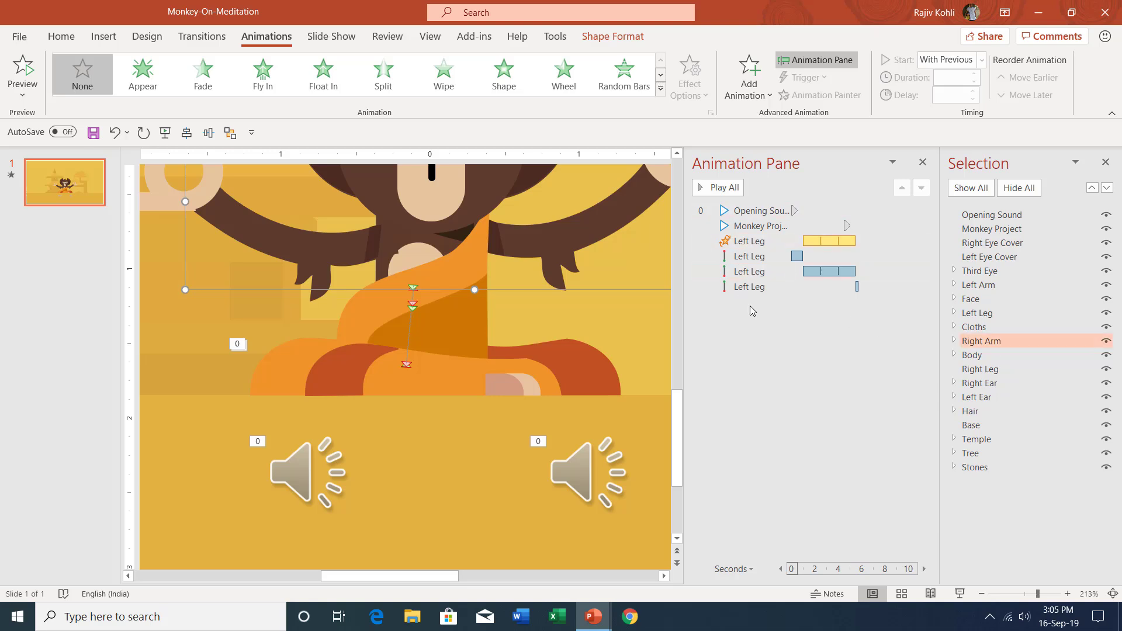
Step: Select Left Leg in the Selection pane and hide all objects, leaving the yellow background
left_click(977, 313)
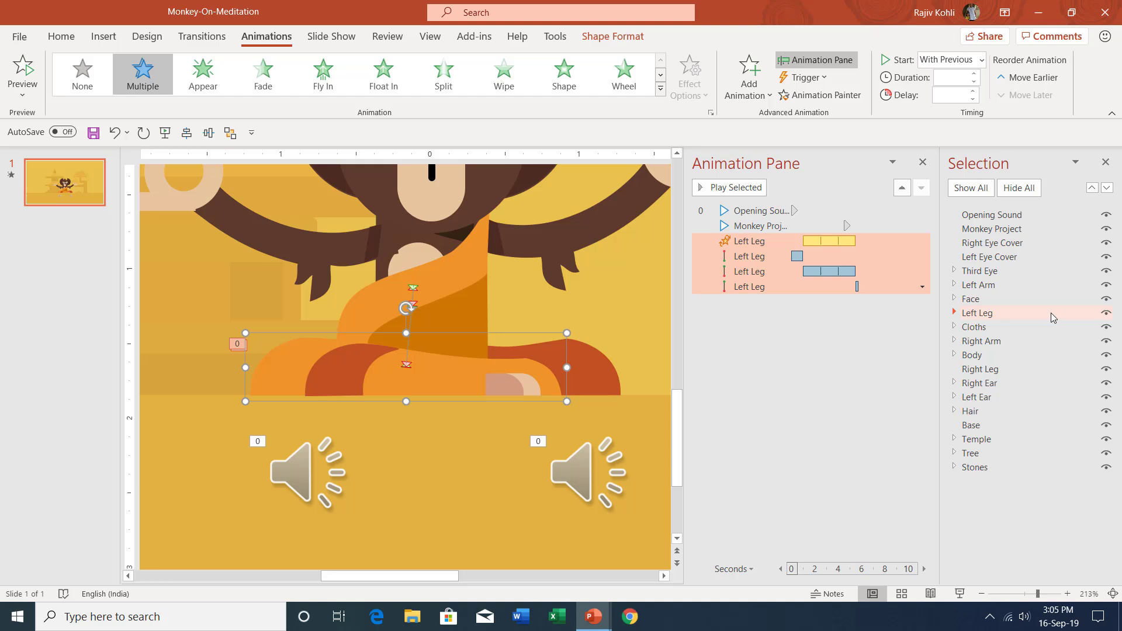
left_click(1020, 188)
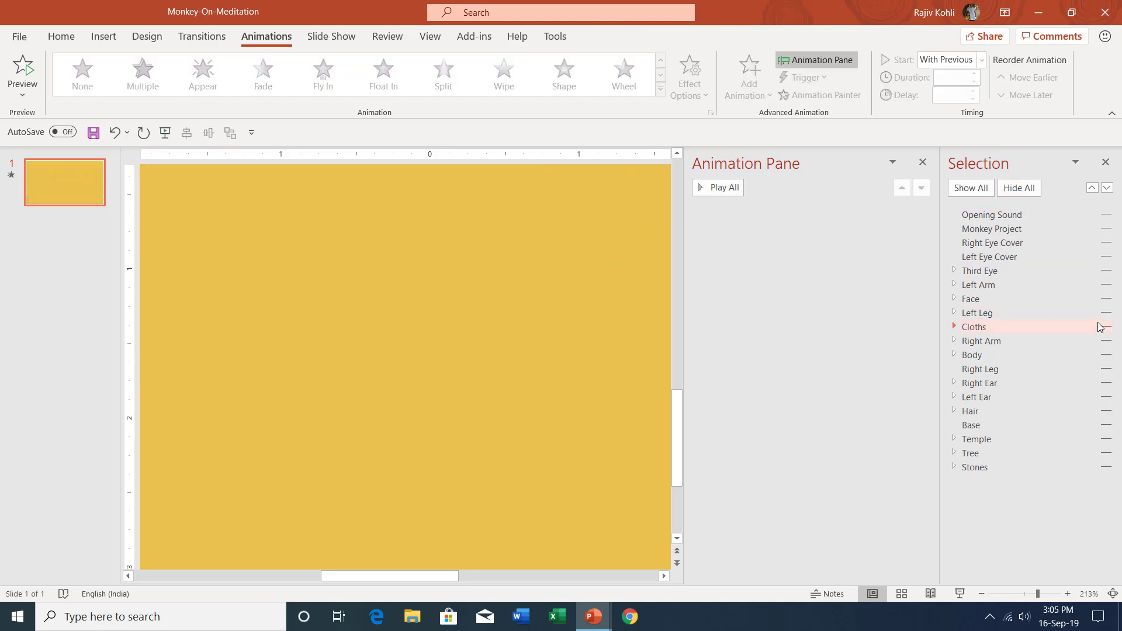
Step: Unhide both legs and paint the Left Leg's four animations onto the Right Leg
left_click(1107, 314)
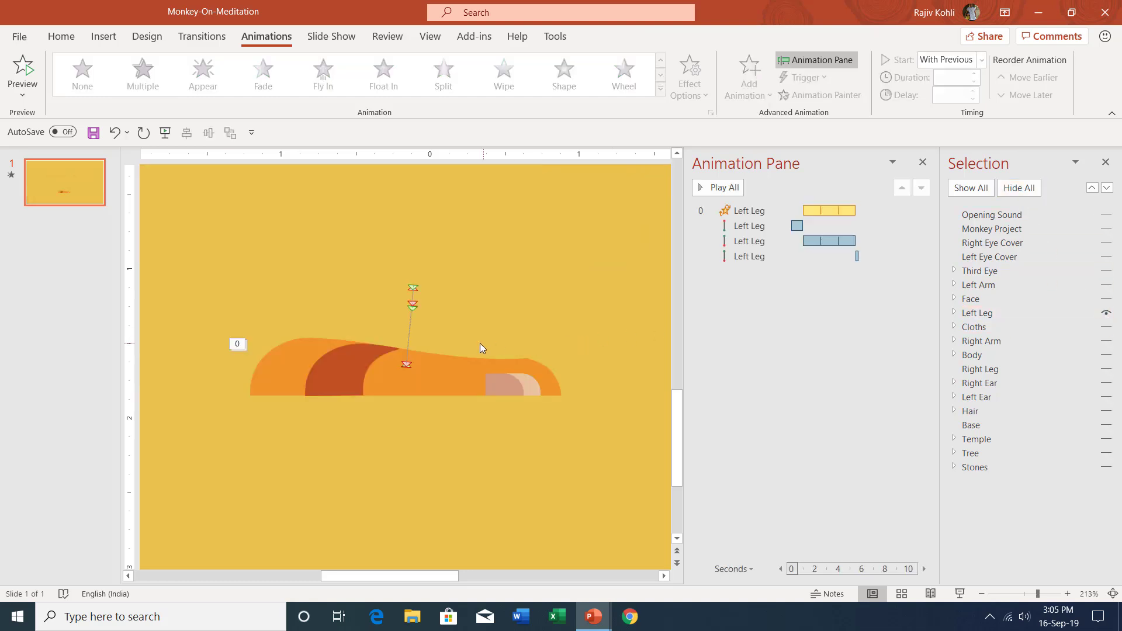
left_click(308, 366)
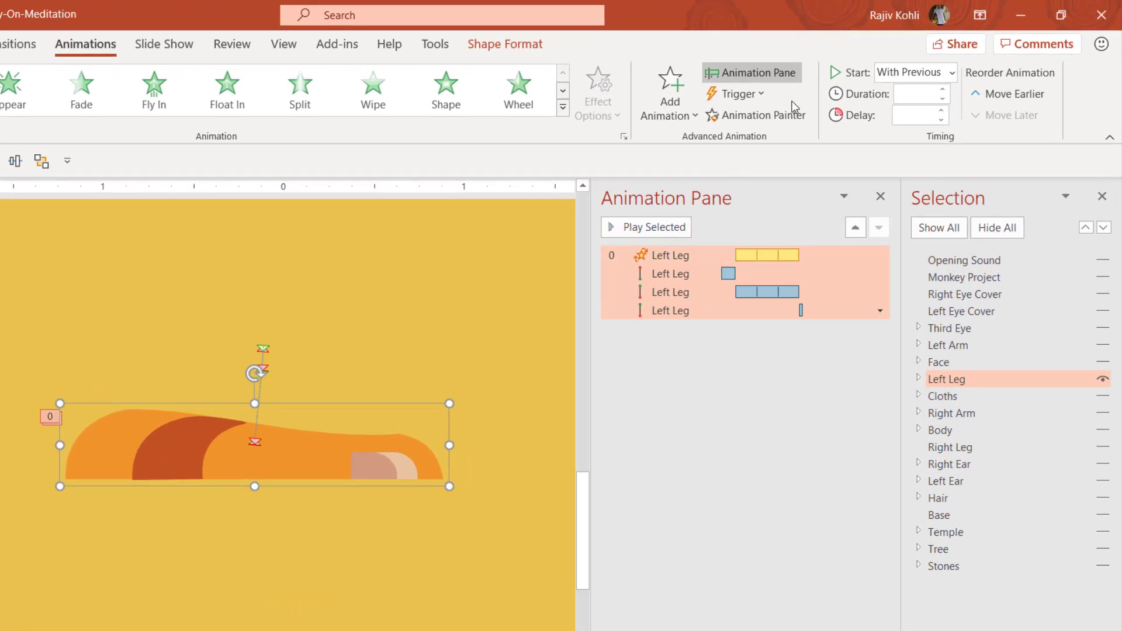
left_click(784, 118)
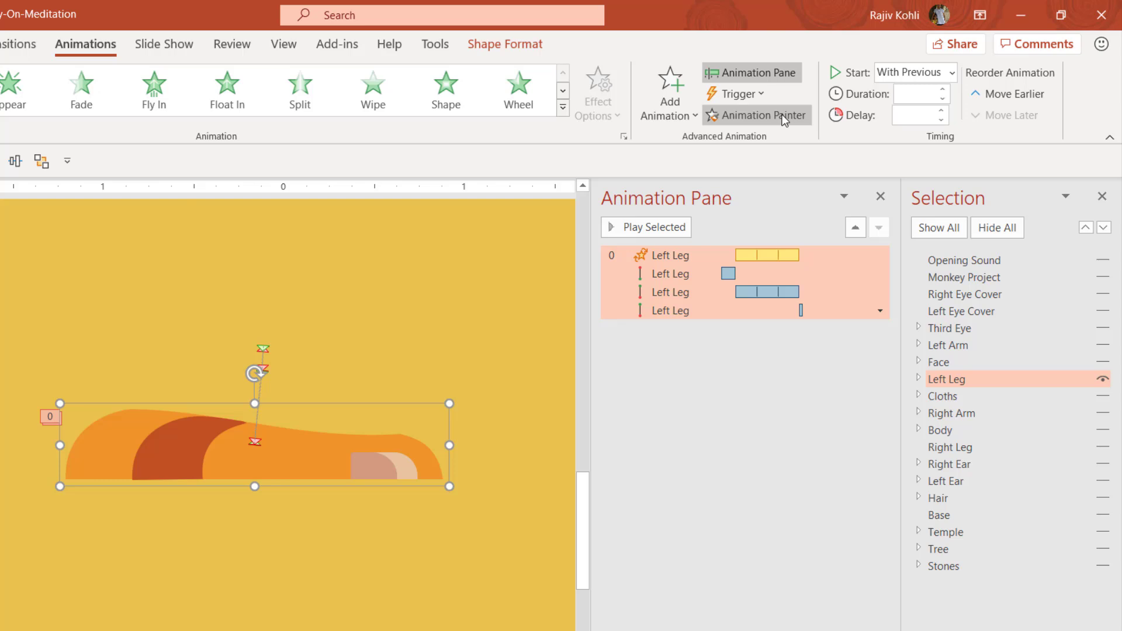
left_click(1072, 377)
left_click(1103, 448)
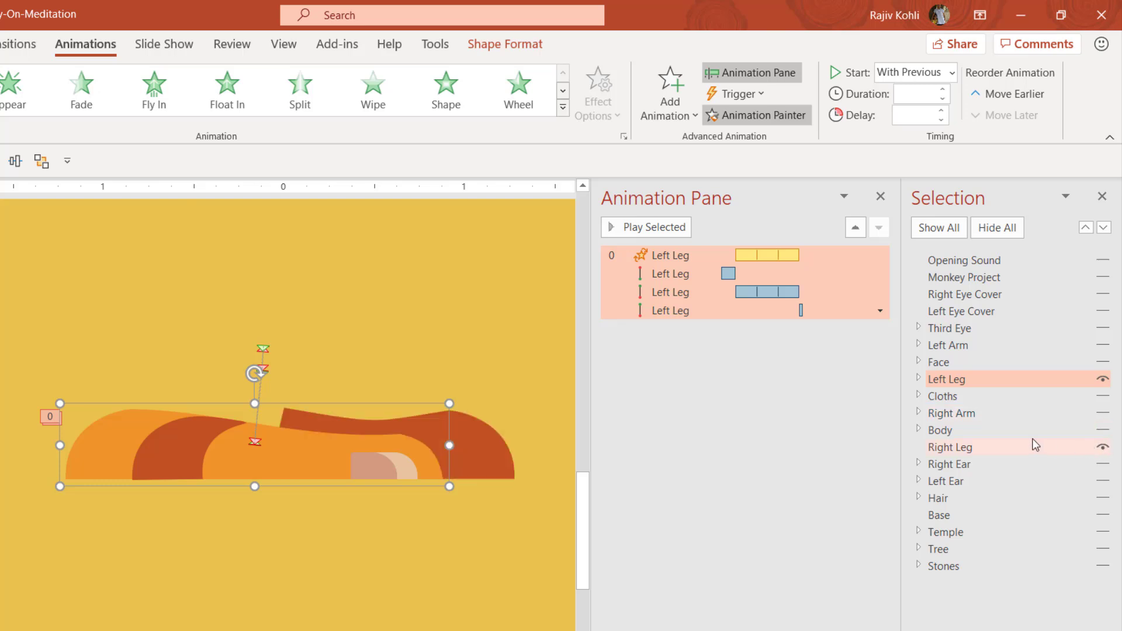
left_click(488, 444)
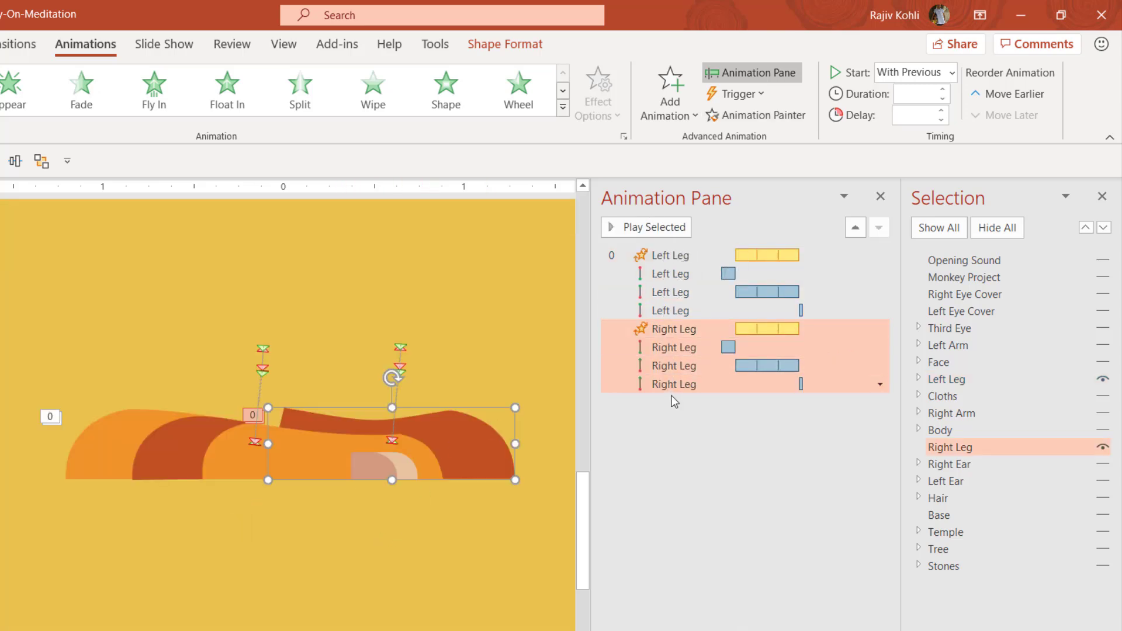
Step: Check the Right Leg's Spin effect settings and close them unchanged
left_click(677, 331)
double_click(677, 331)
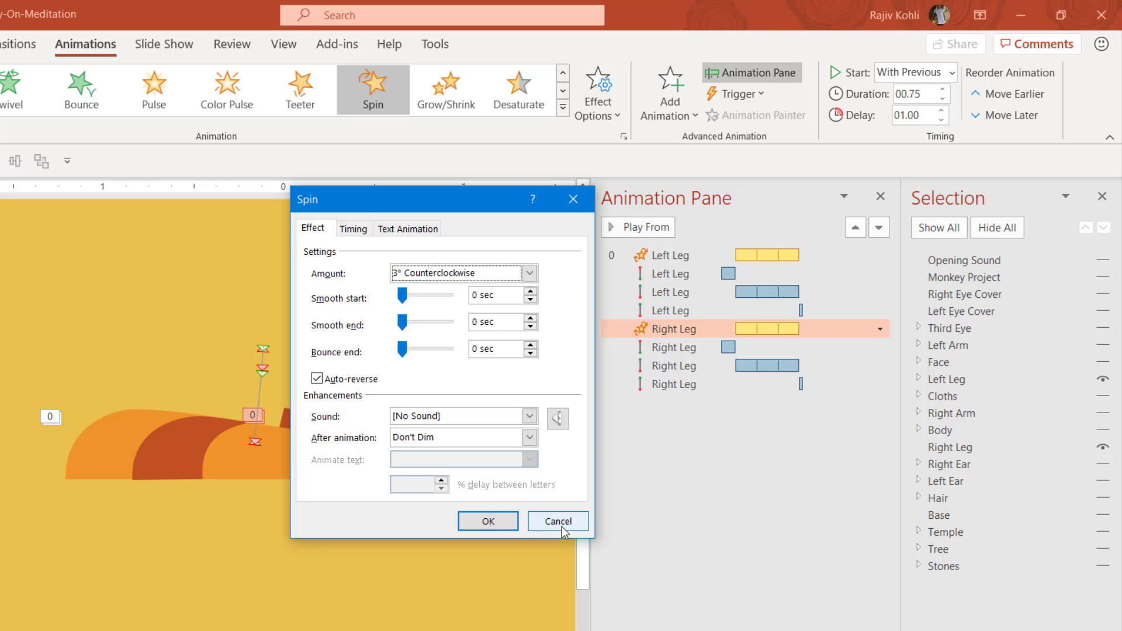
left_click(563, 529)
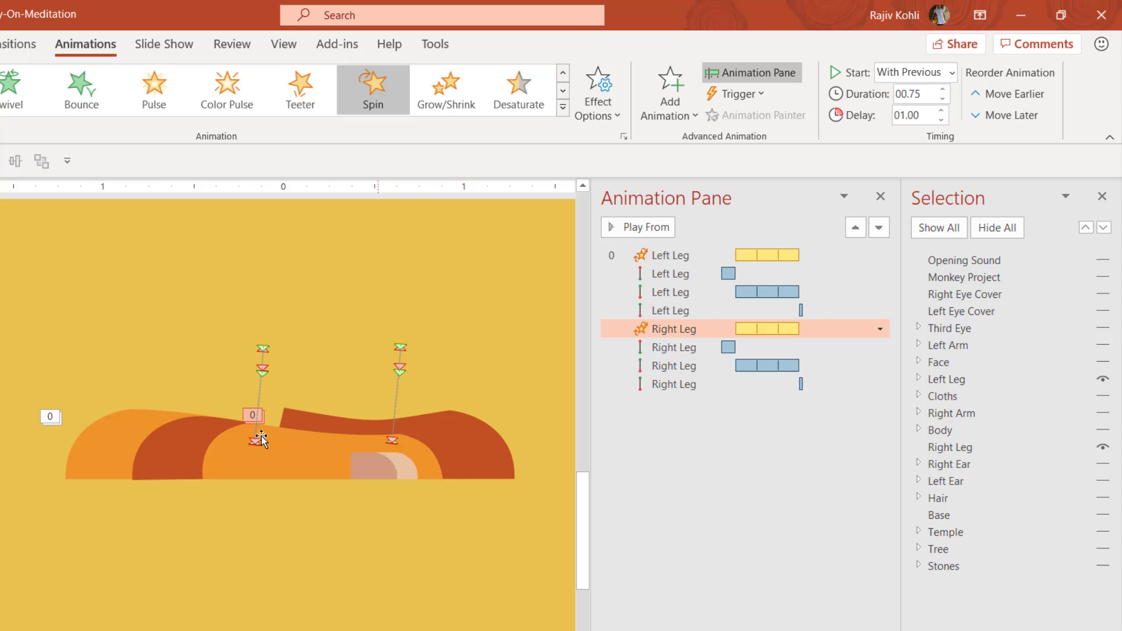
Step: Hide the Left Leg and paint the Right Leg's four animations onto the unhidden Left Arm
left_click(141, 432)
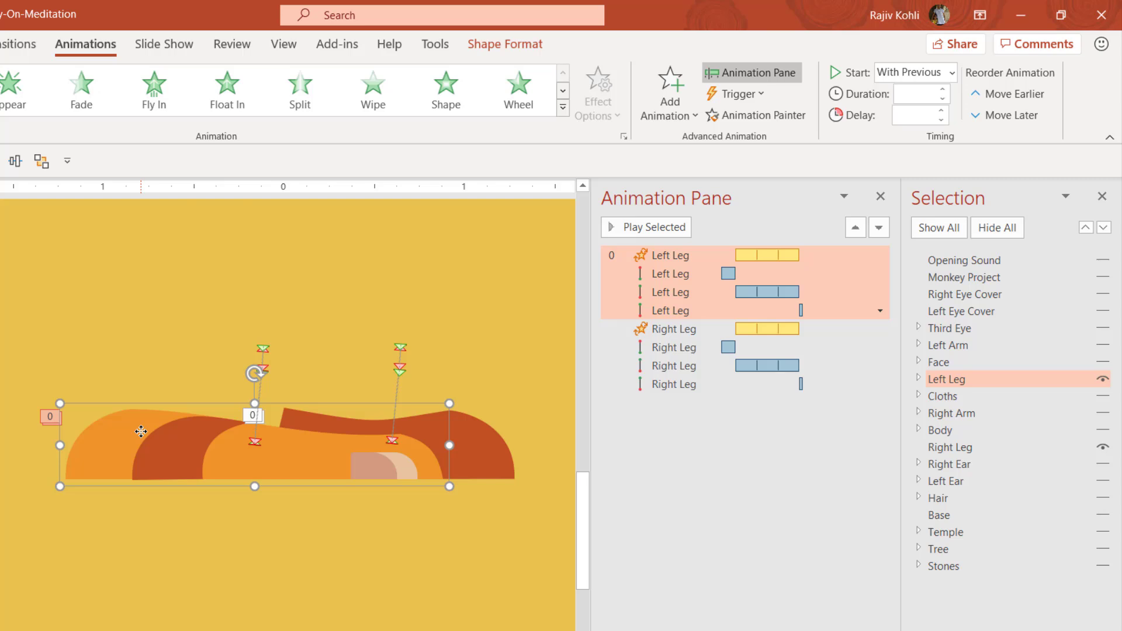
left_click(467, 450)
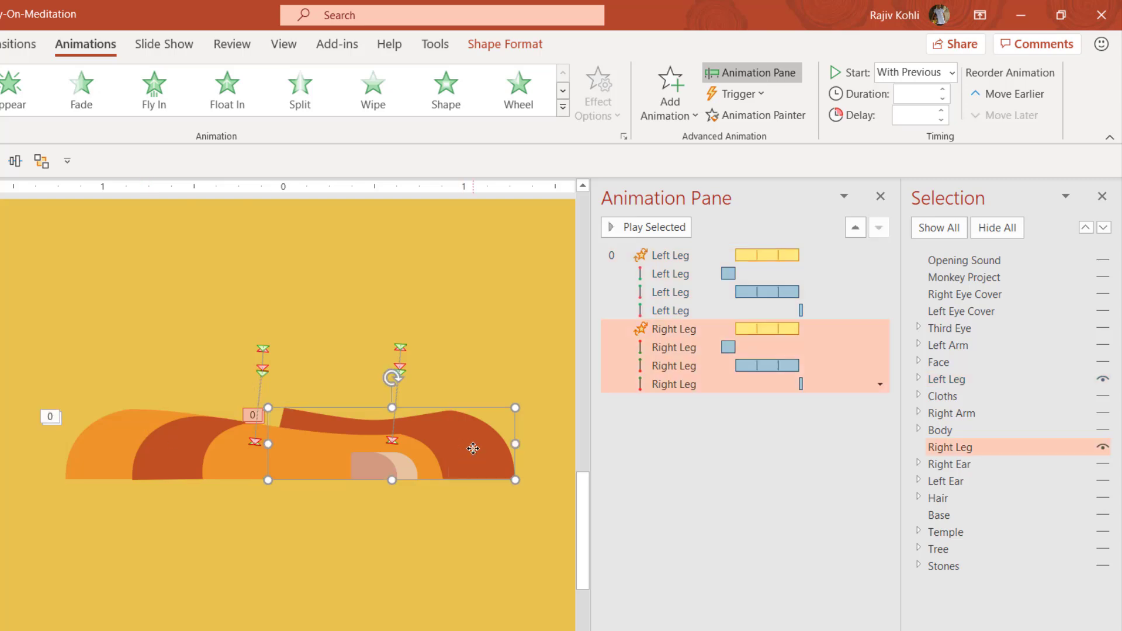
left_click(202, 460)
left_click(1103, 379)
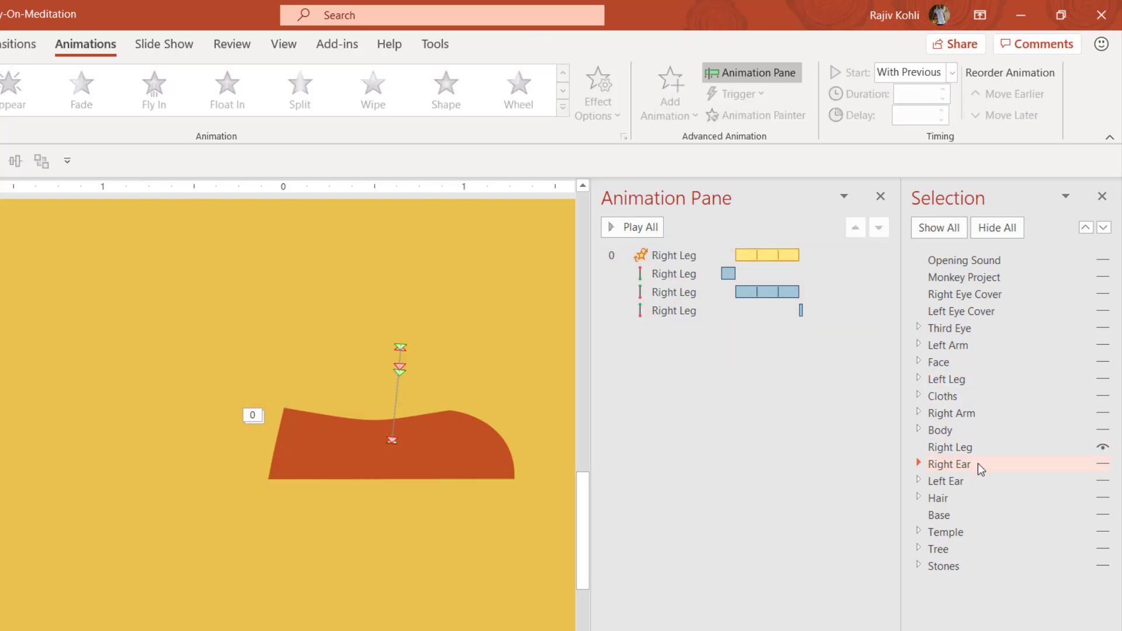
left_click(456, 438)
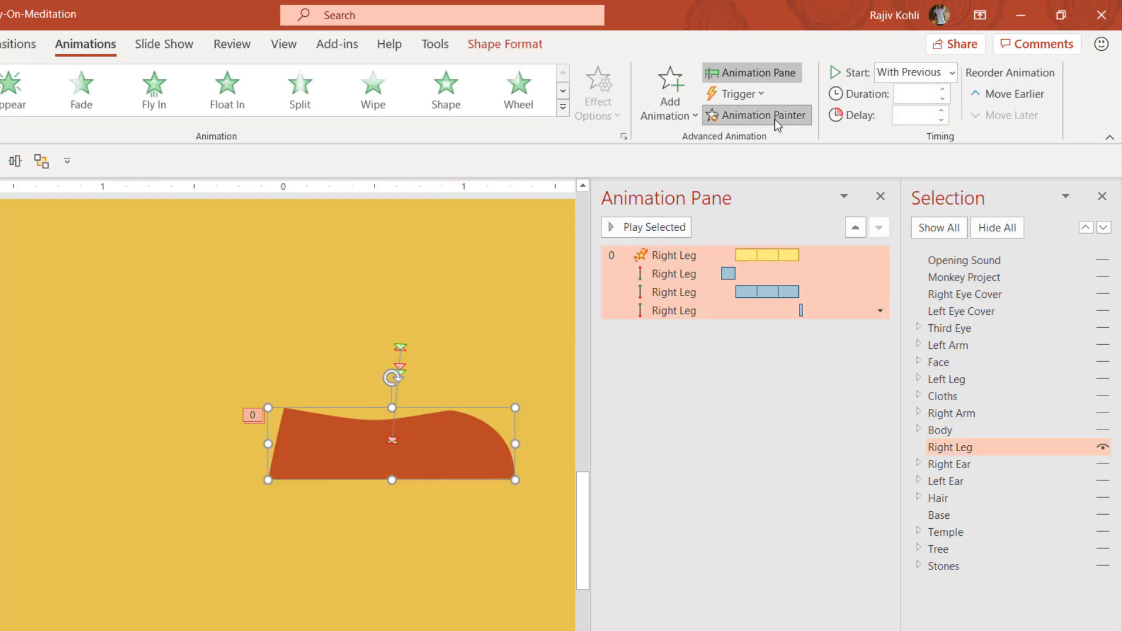
left_click(1104, 346)
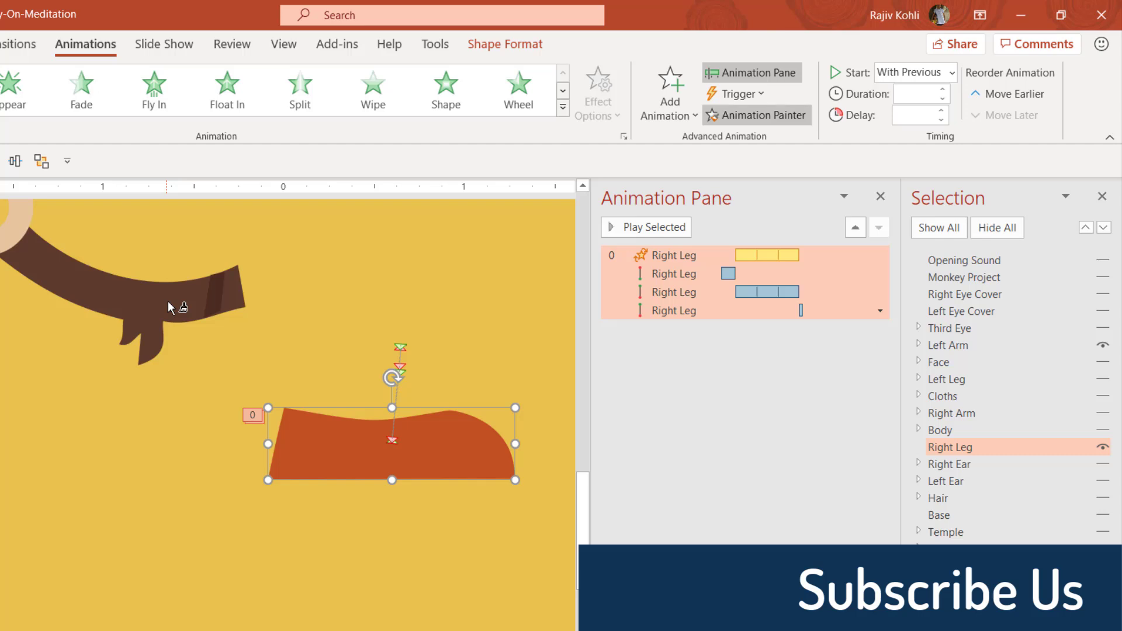
left_click(112, 296)
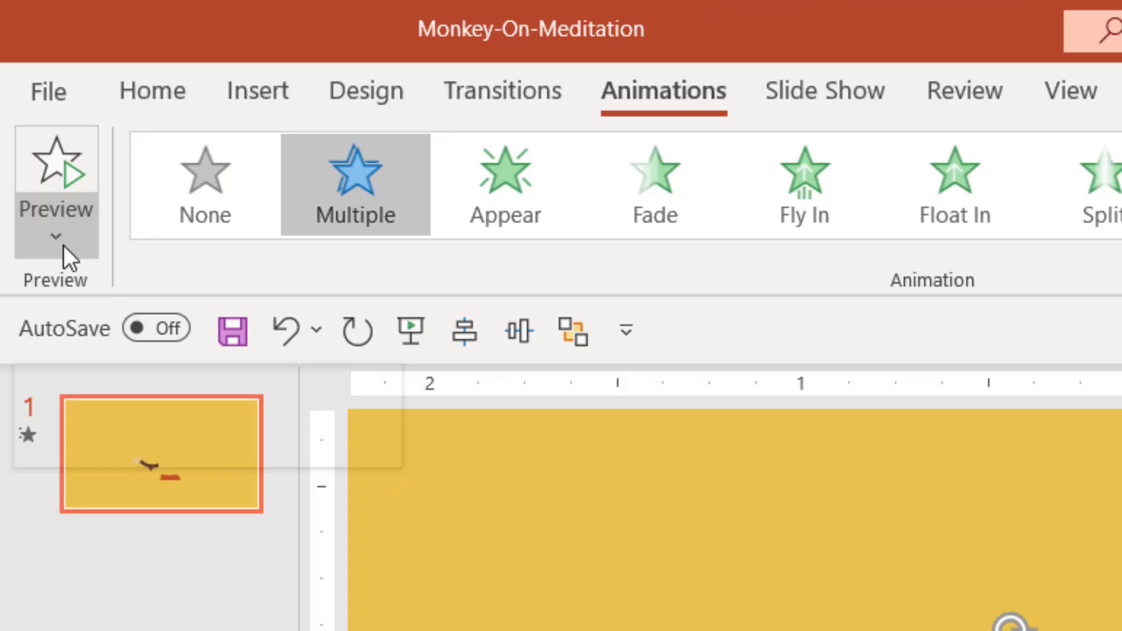
left_click(63, 245)
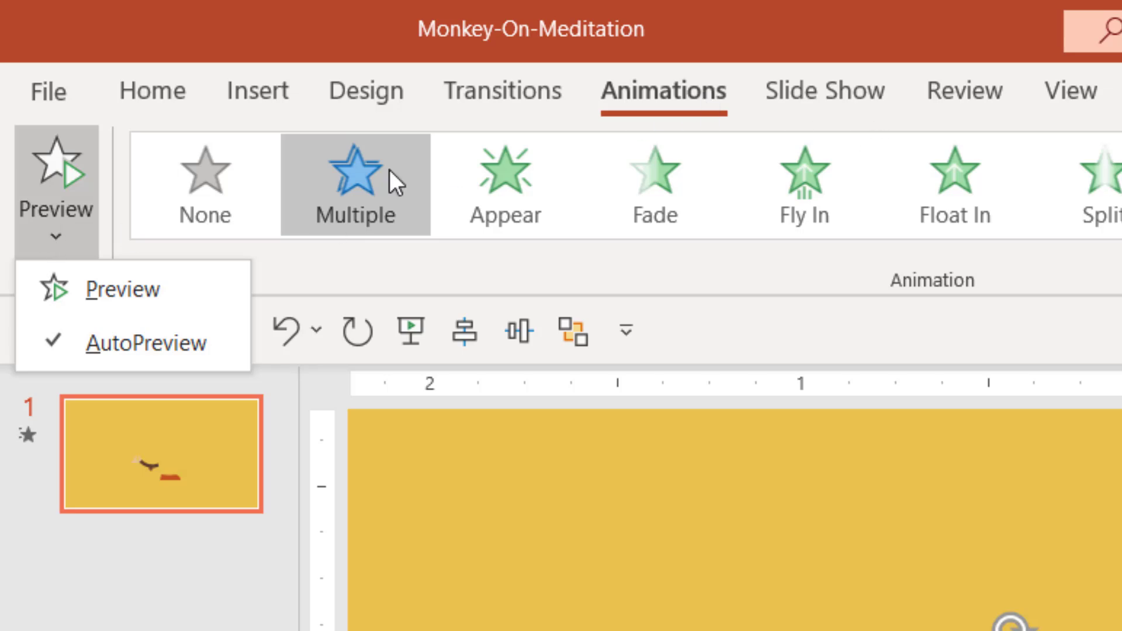
left_click(87, 338)
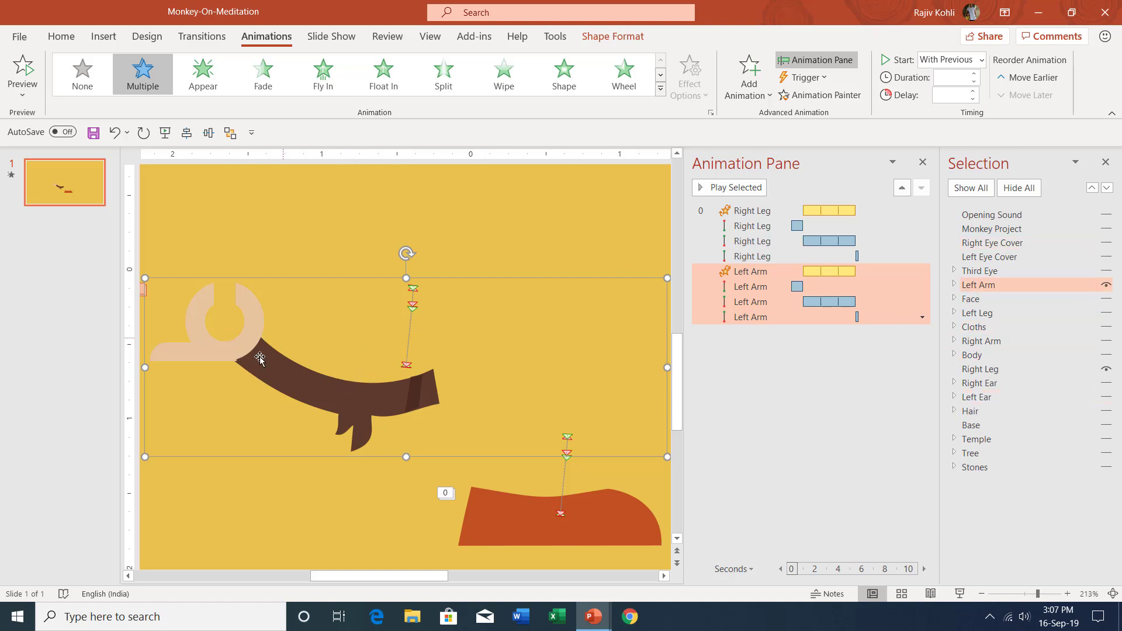
Step: Pick up the Left Arm's animations and paint them onto the Face
left_click(1107, 369)
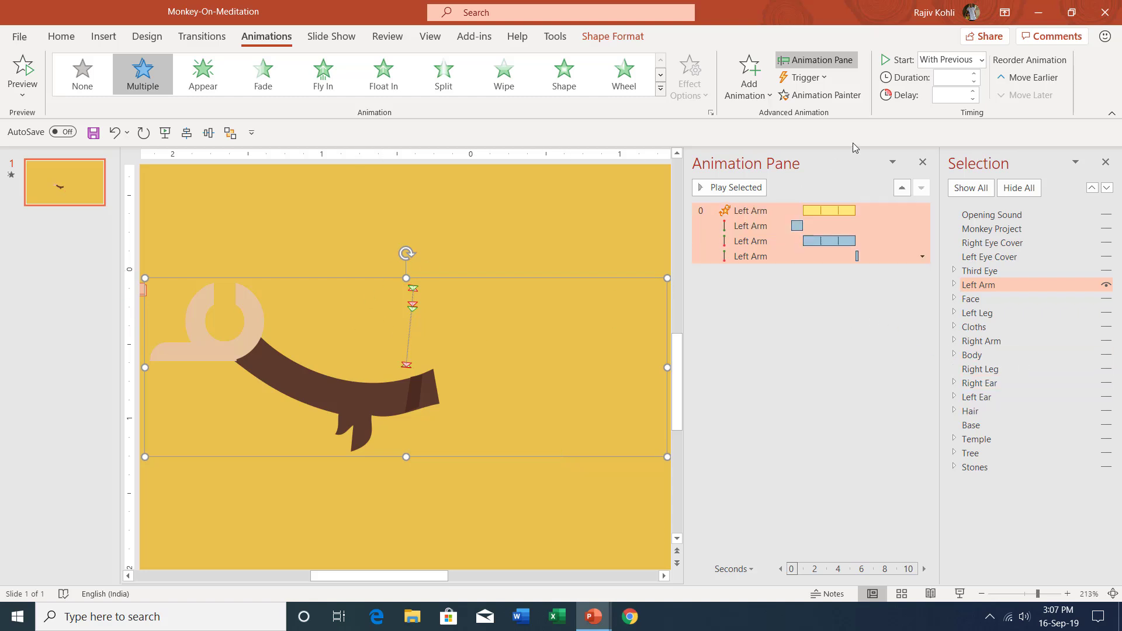
left_click(843, 99)
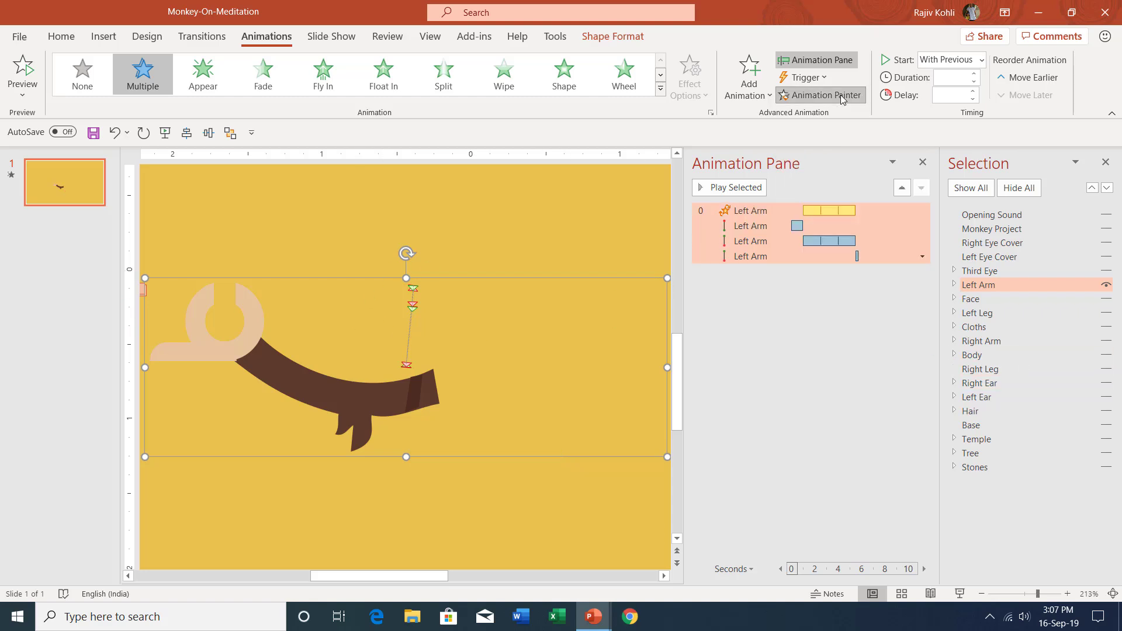
left_click(1106, 290)
left_click(1107, 300)
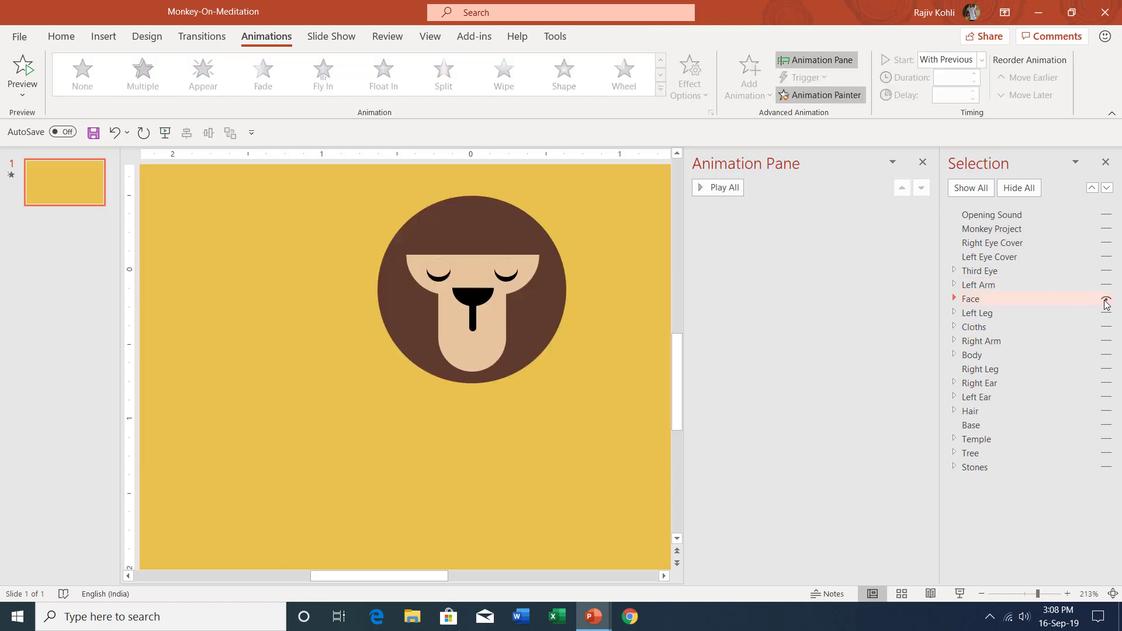
left_click(478, 251)
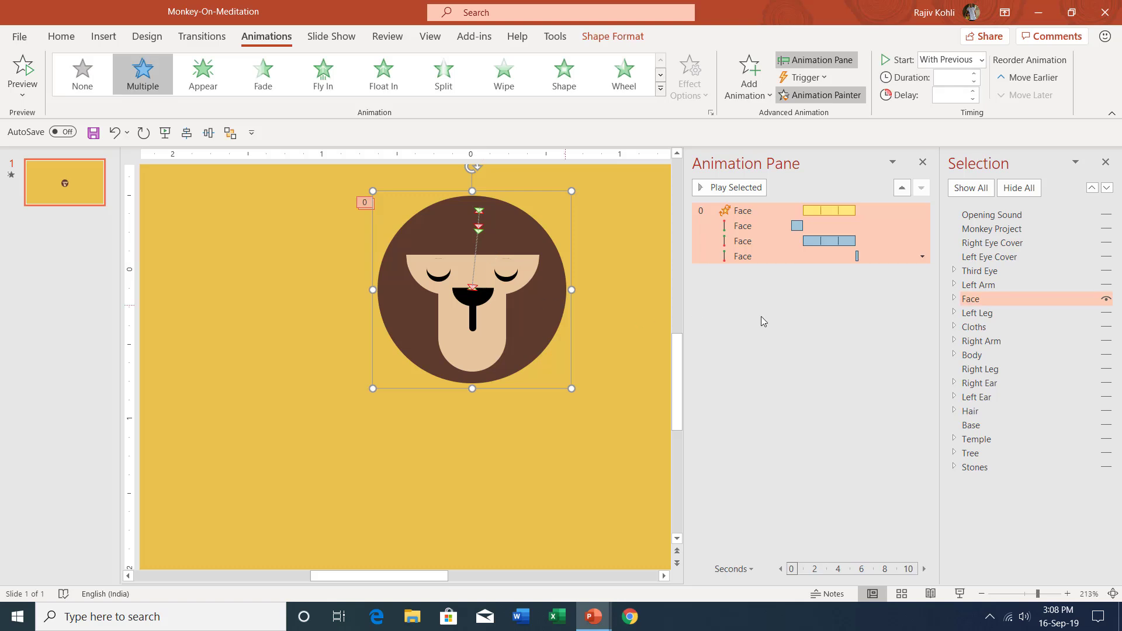
Step: Toggle Left Leg and Cloths visibility, then paint the animations onto the Right Arm
left_click(1106, 300)
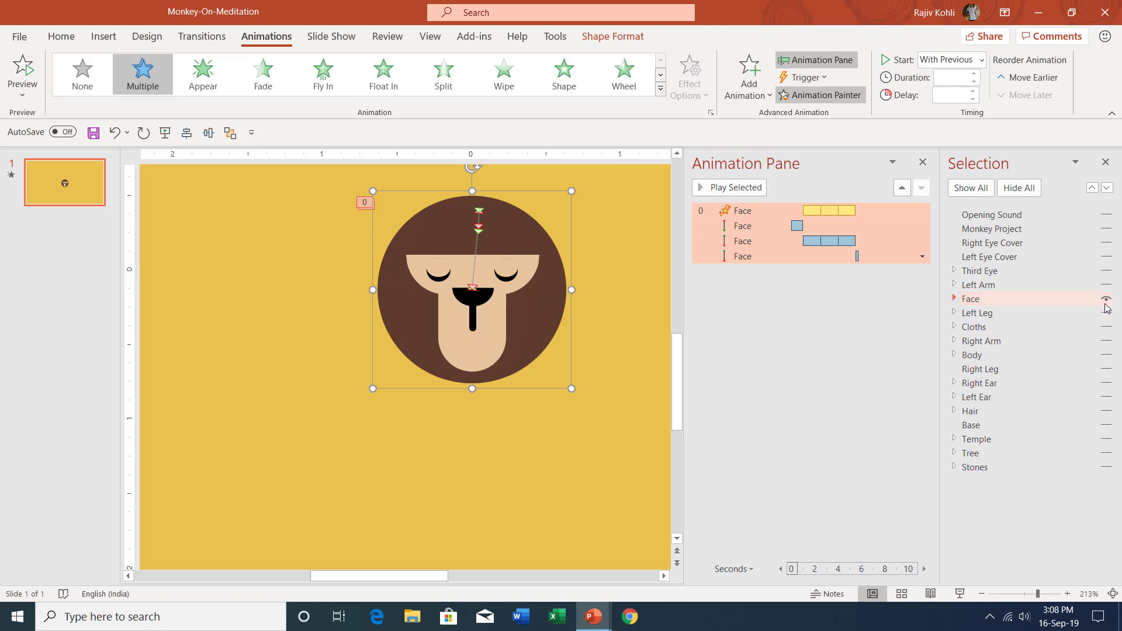
left_click(1107, 314)
left_click(1106, 314)
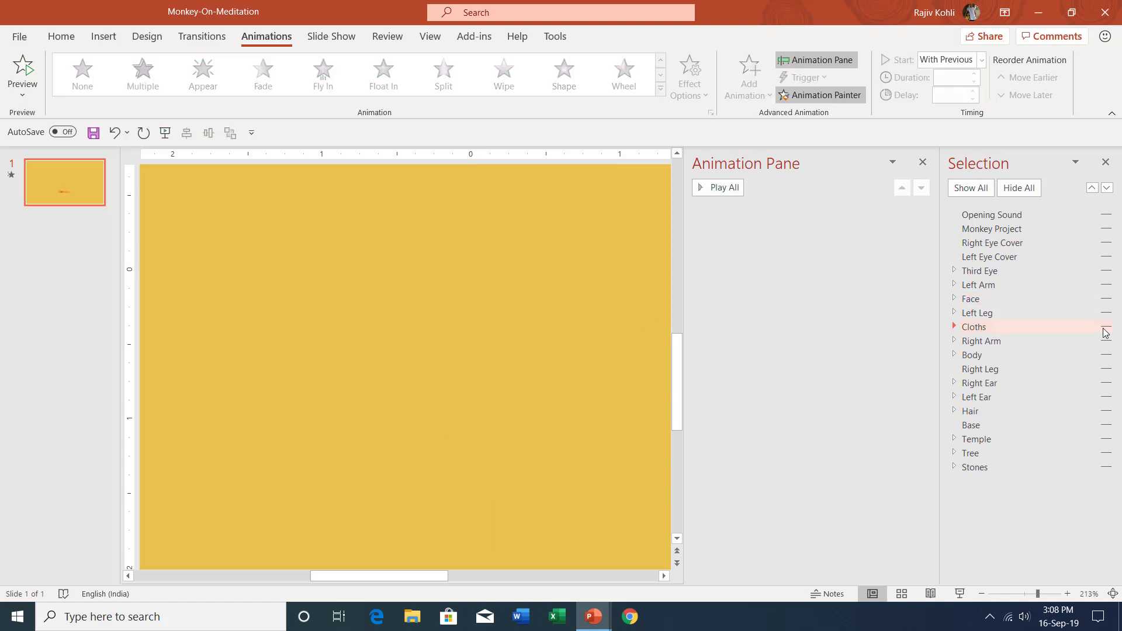
left_click(1106, 328)
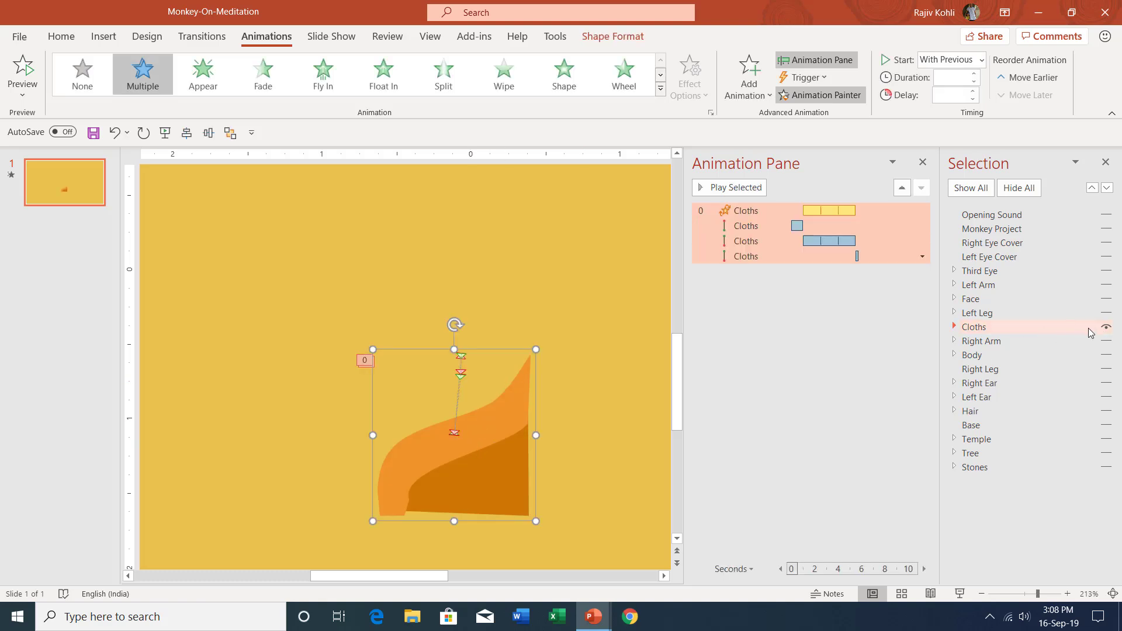
left_click(1107, 328)
left_click(1107, 341)
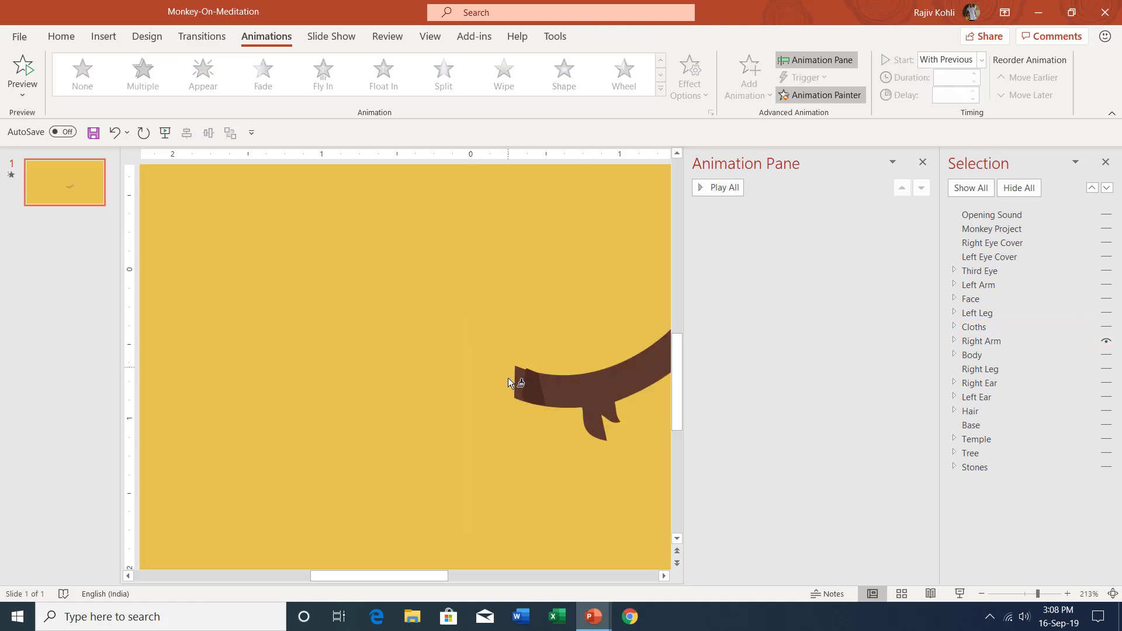
left_click(537, 387)
Step: Copy the Right Arm's animations onto the Body, then show all monkey parts
scroll(555, 386, "right", 2)
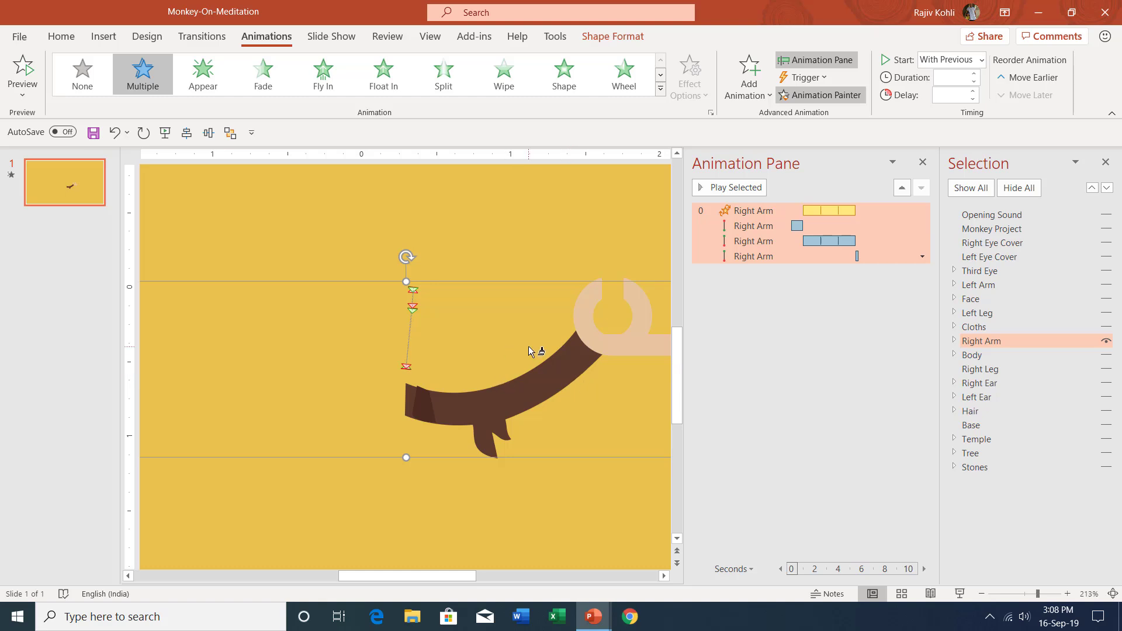
left_click(826, 95)
left_click(1107, 341)
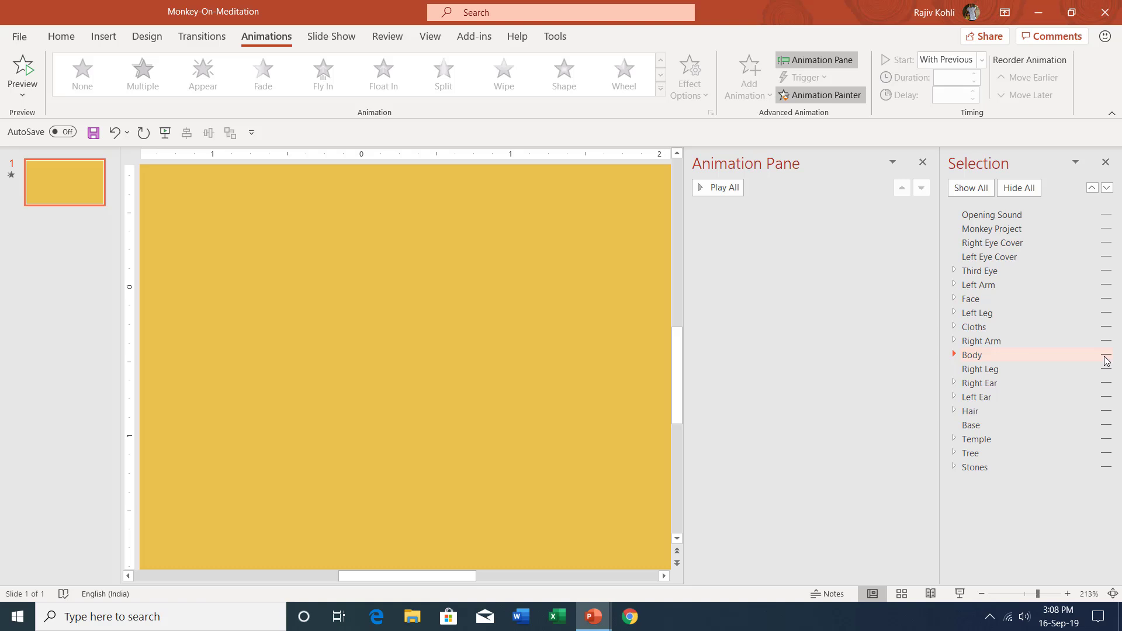
left_click(1107, 355)
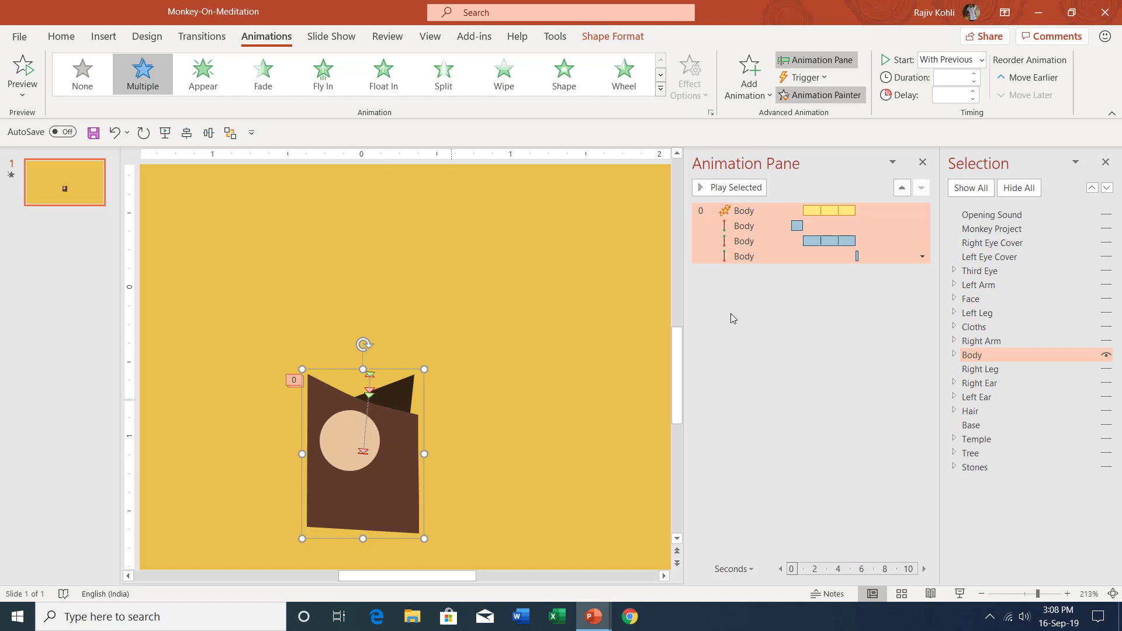
left_click(781, 284)
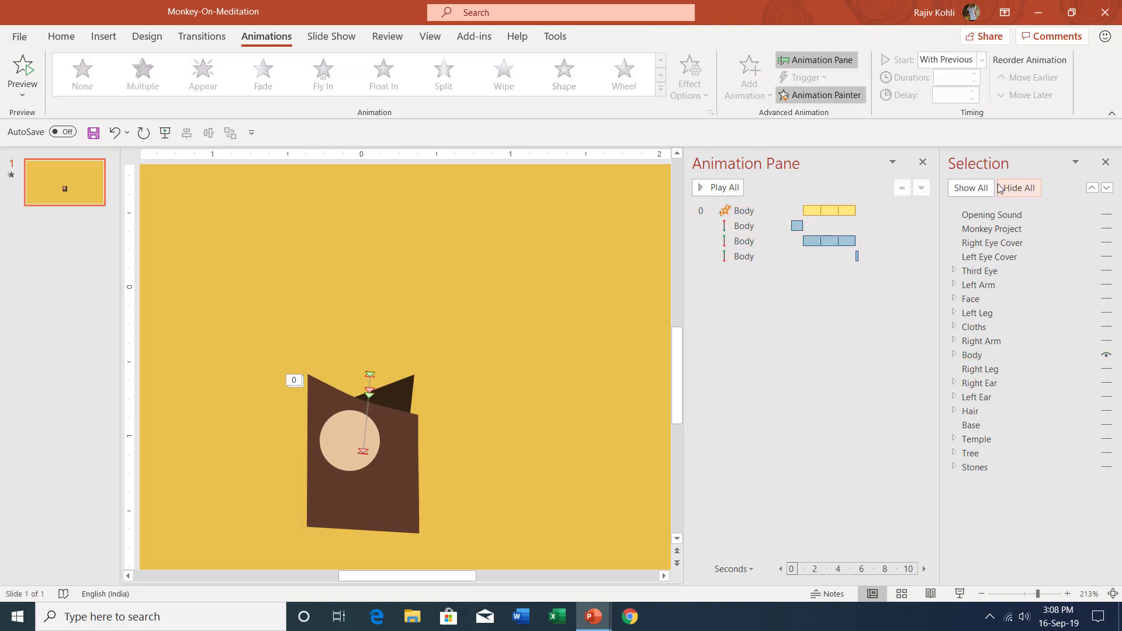
left_click(972, 188)
Step: Delete the extra Spin effects on Cloths and Face from the Animation Pane
scroll(929, 285, "down", 2)
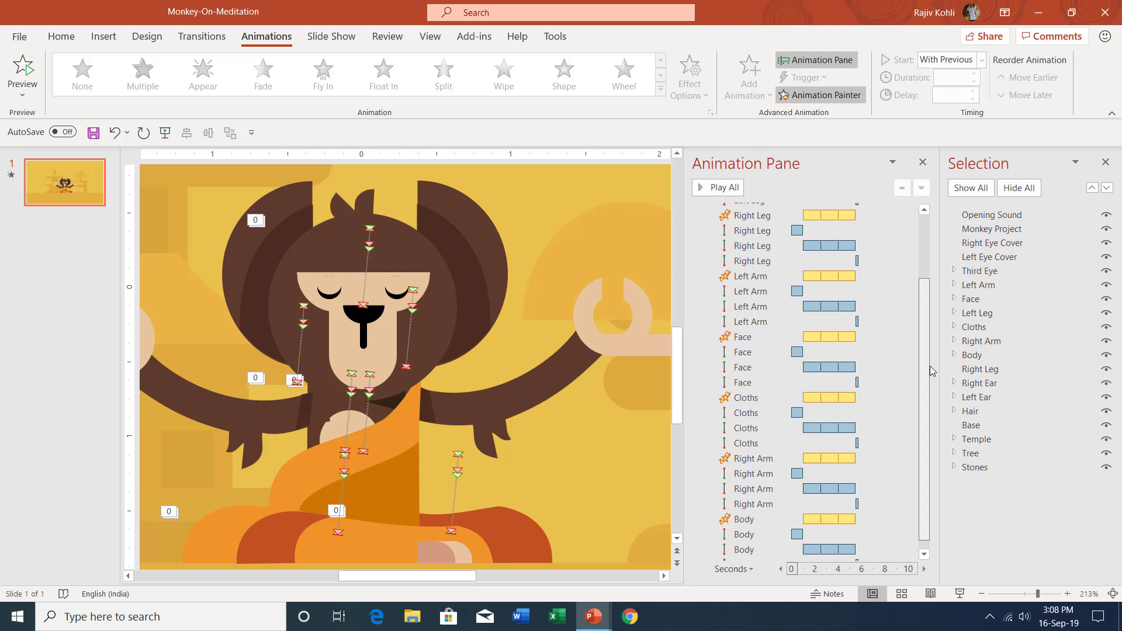
left_click(754, 386)
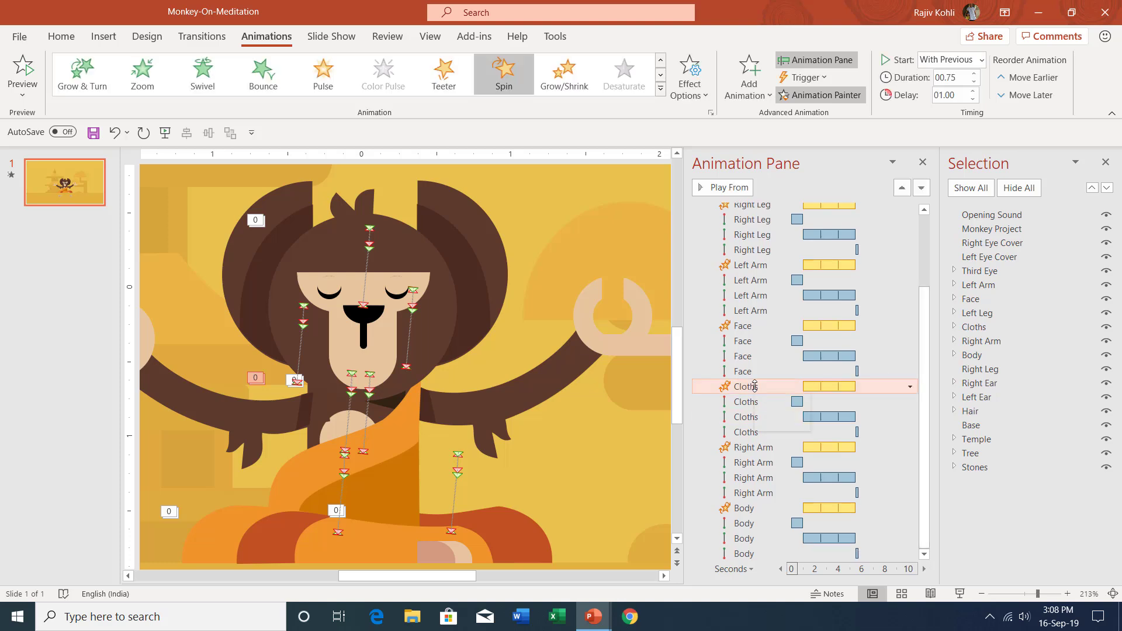
key("Delete")
left_click(754, 341)
key("Delete")
Step: Select the Left Arm Spin effect and switch to Flash-Once-Example-Presentation-2
left_click(755, 296)
key("Delete")
mouse_move(593, 617)
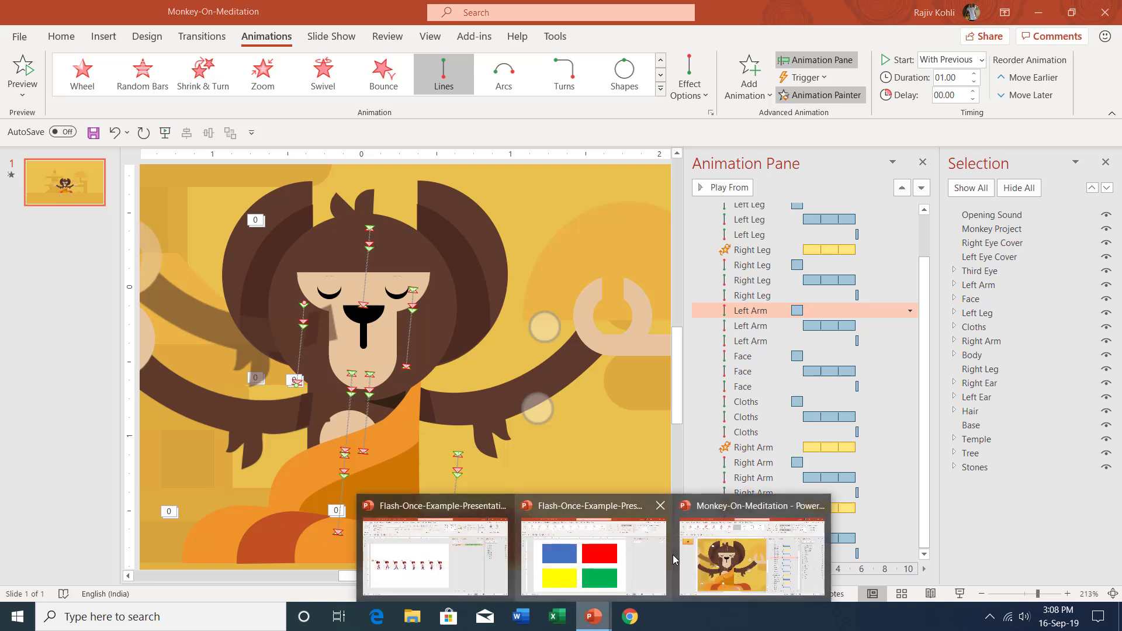
left_click(436, 555)
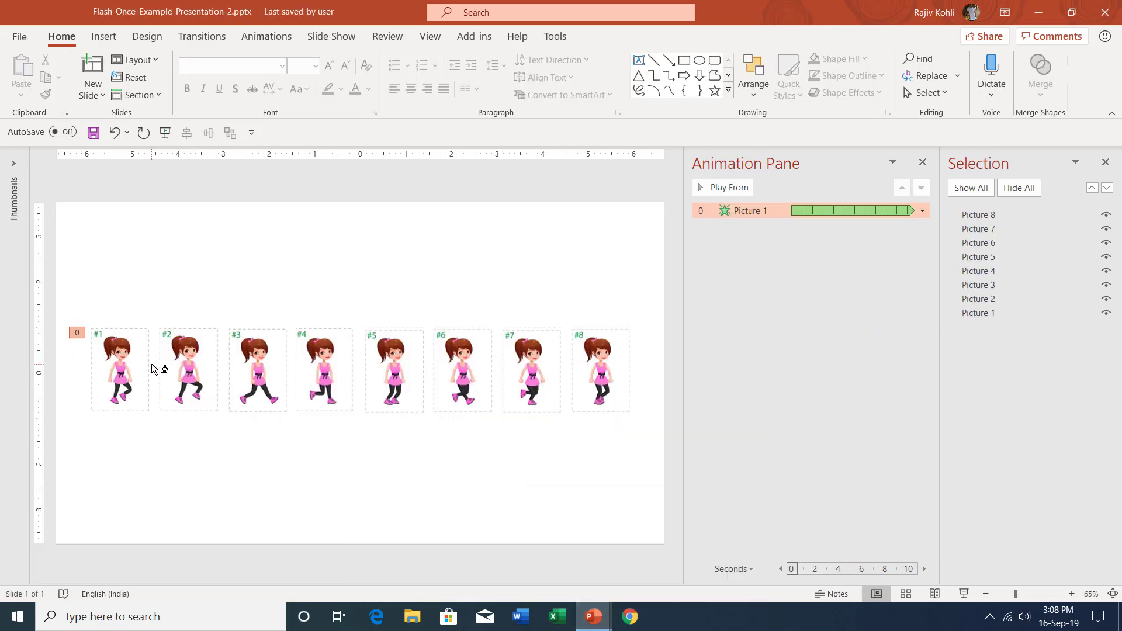
Step: Select Picture 1 and pick up its Flash Once animation with Animation Painter
left_click(109, 349)
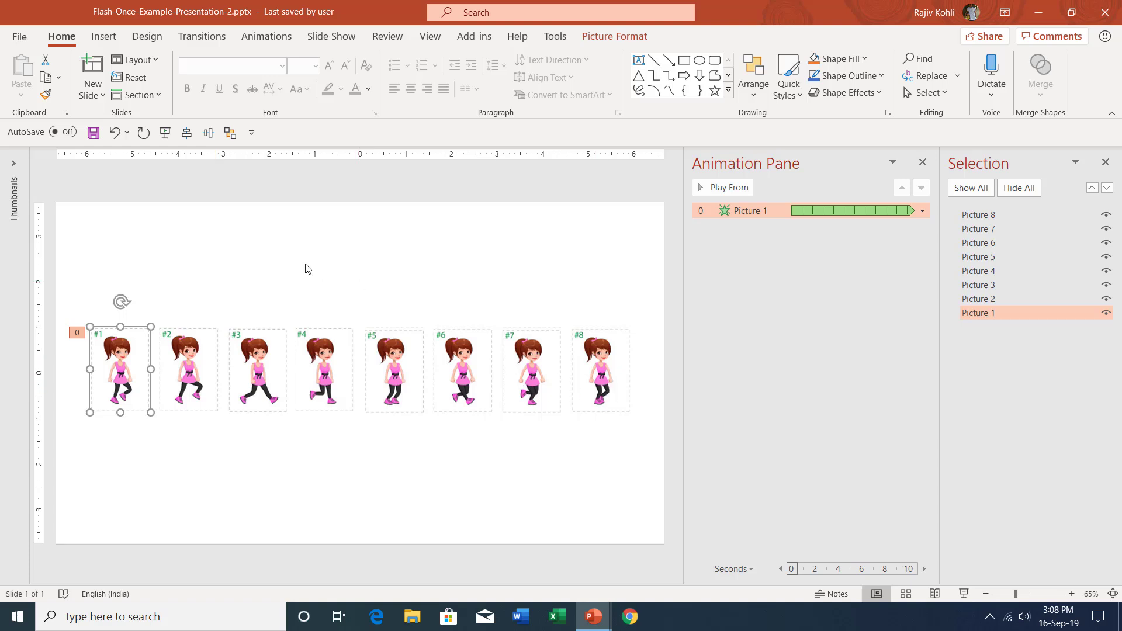
left_click(282, 42)
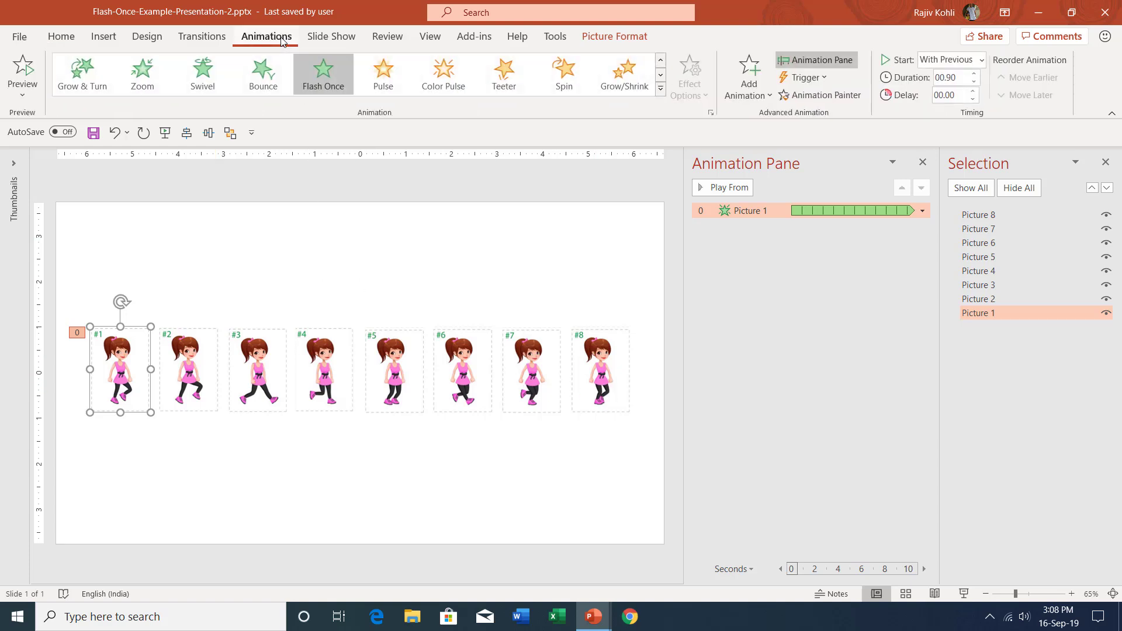
left_click(835, 96)
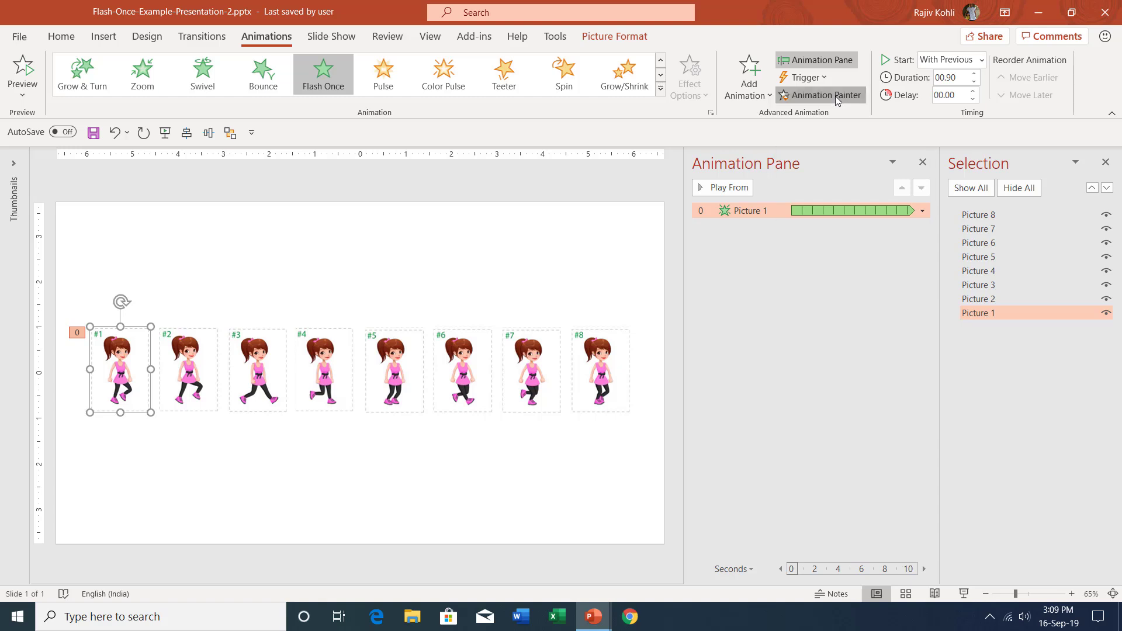
Step: Paint Flash Once onto Pictures 2 through 8, then clear the selection
left_click(191, 349)
left_click(254, 352)
left_click(327, 352)
left_click(396, 356)
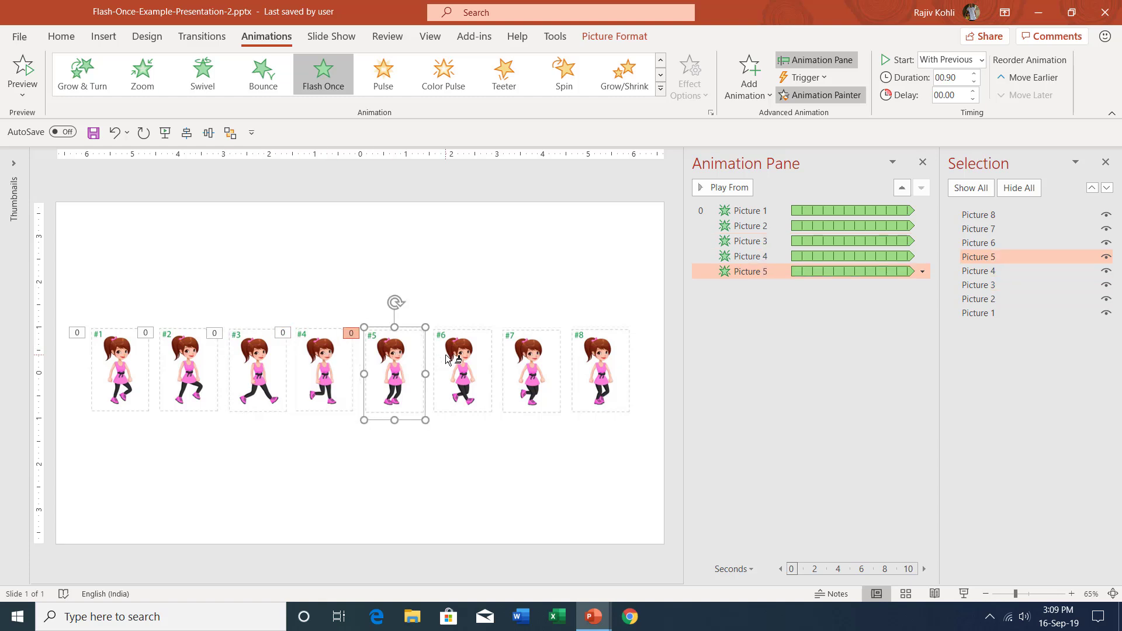
left_click(447, 355)
left_click(529, 357)
left_click(600, 358)
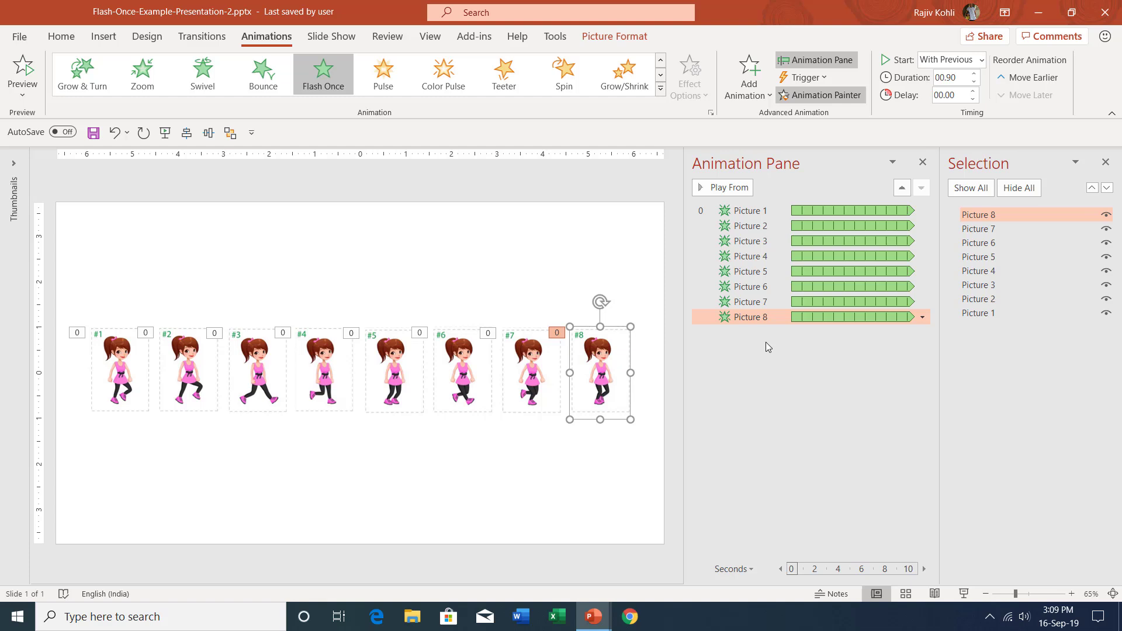
left_click(766, 343)
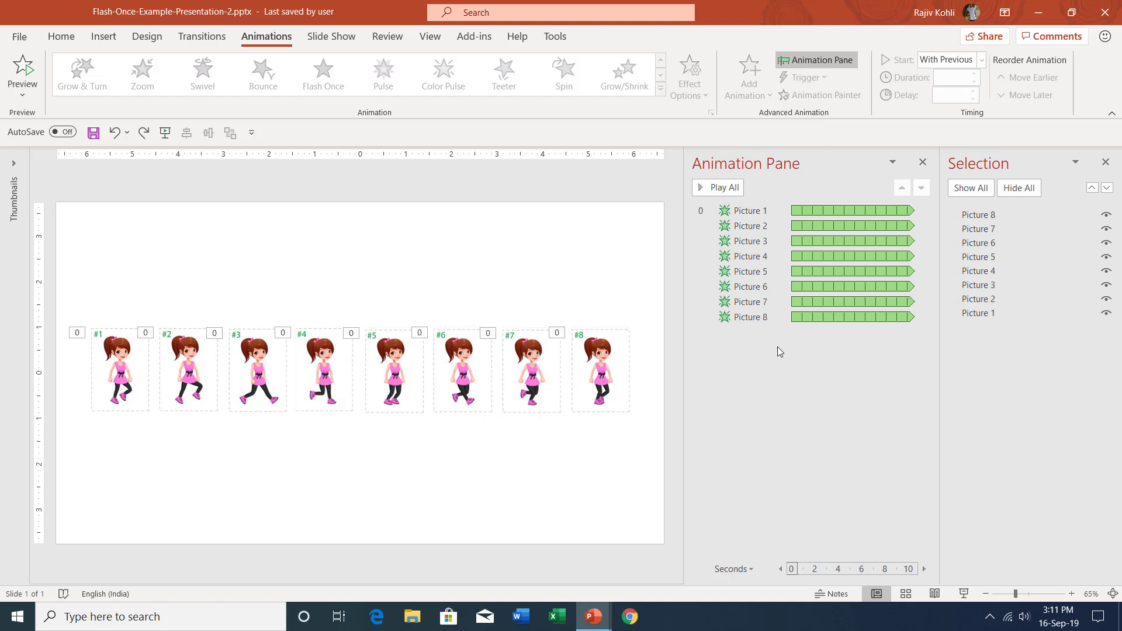
Step: Delete the Flash Once animations of Pictures 2 to 8 in the Animation Pane
left_click(767, 228)
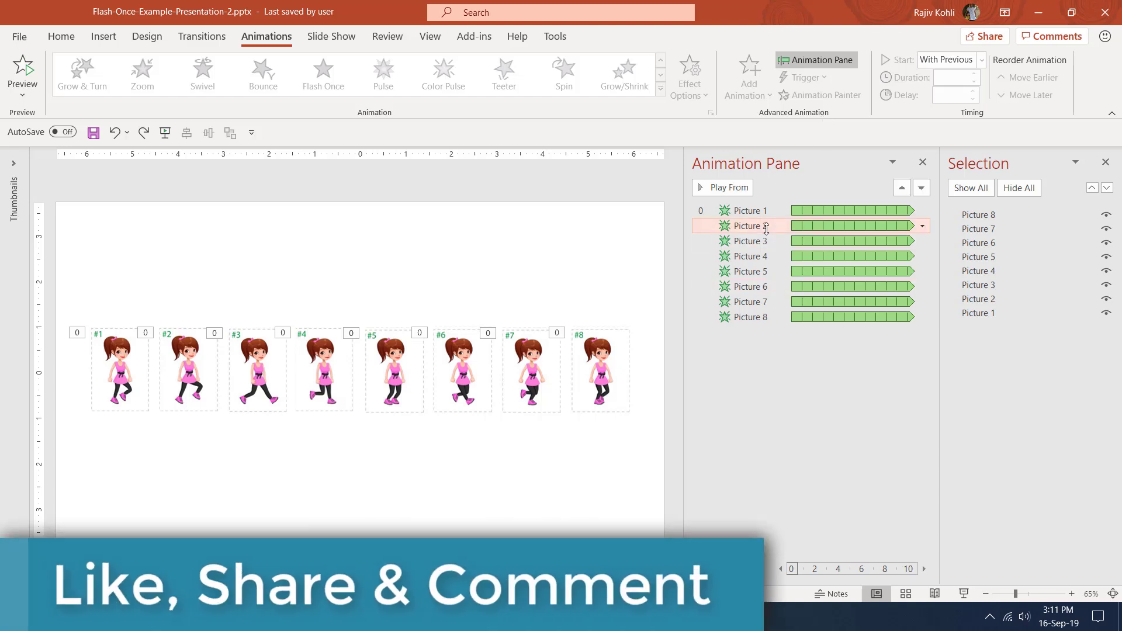
left_click(762, 317, "shift")
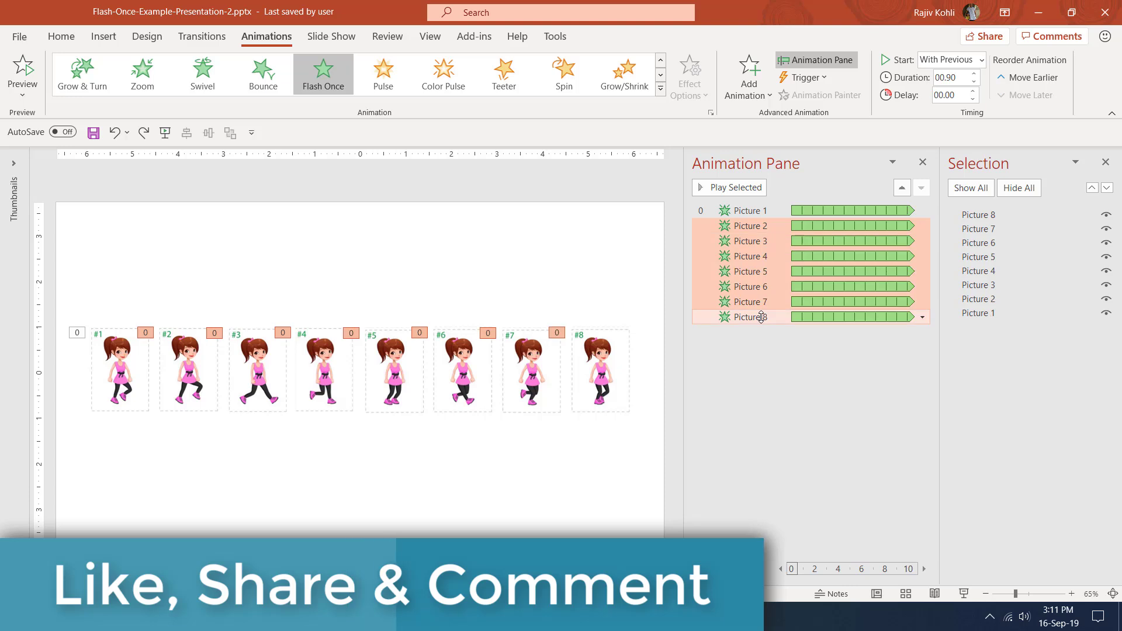
key("Delete")
Step: Select Picture 1 on the slide and glance at the preview options
left_click(129, 373)
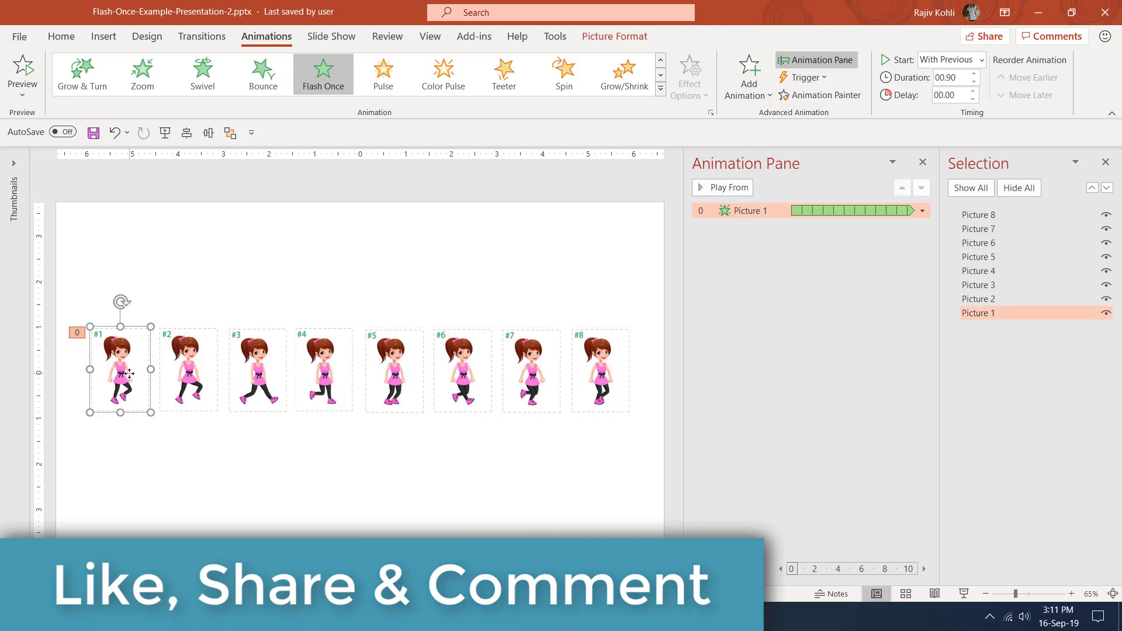
left_click(21, 89)
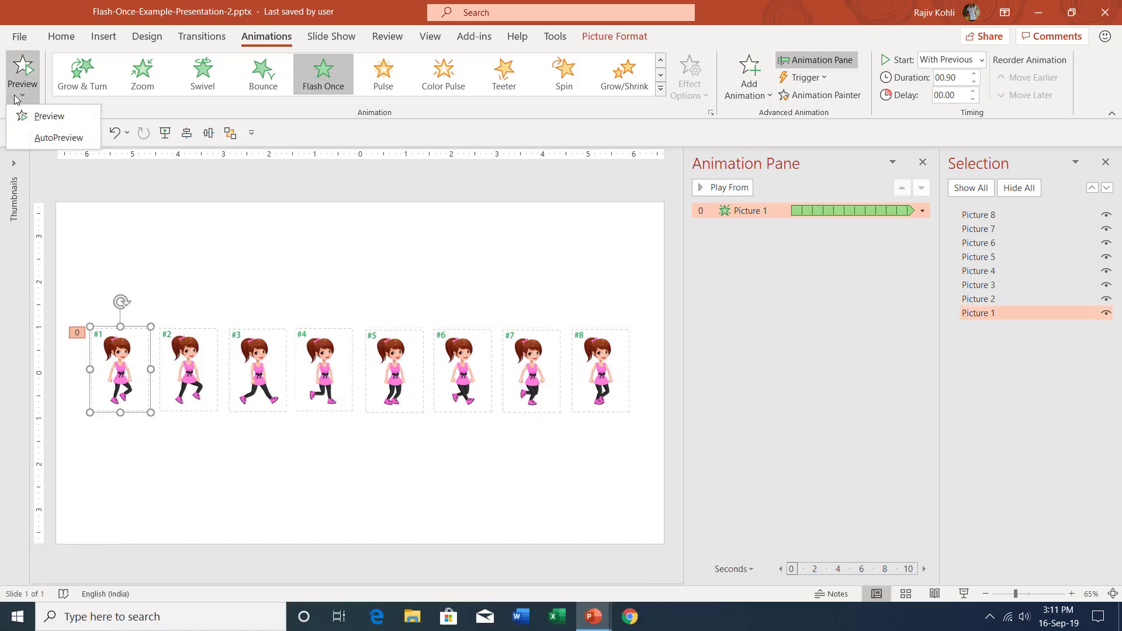
left_click(20, 136)
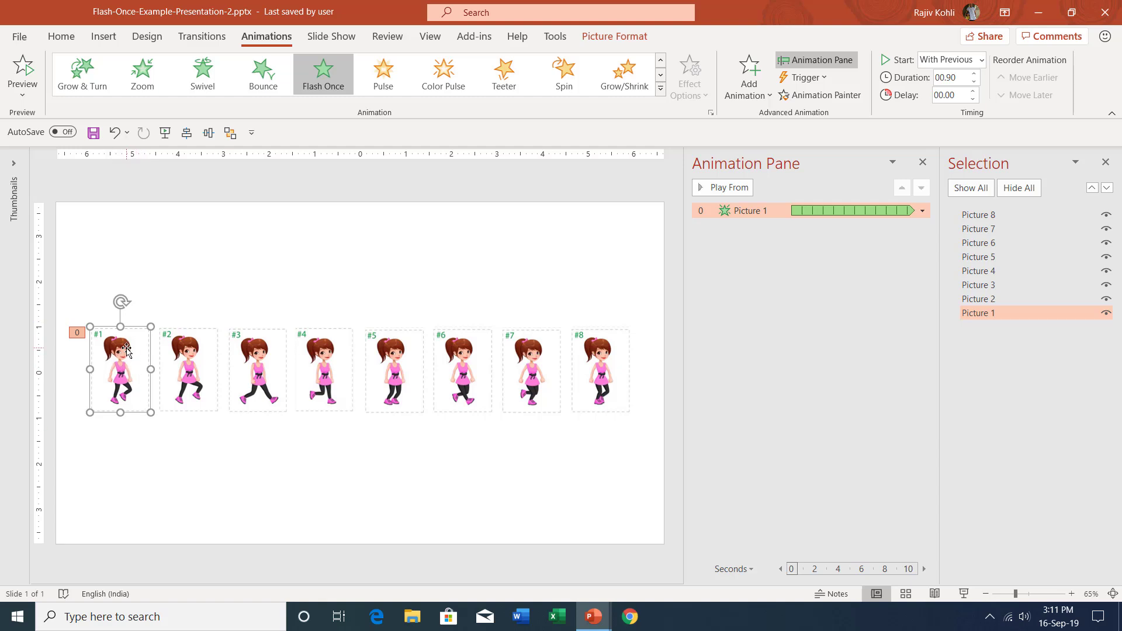
Step: Paint Picture 1's Flash Once effect onto Pictures 2, 3 and 4 in turn
left_click(826, 96)
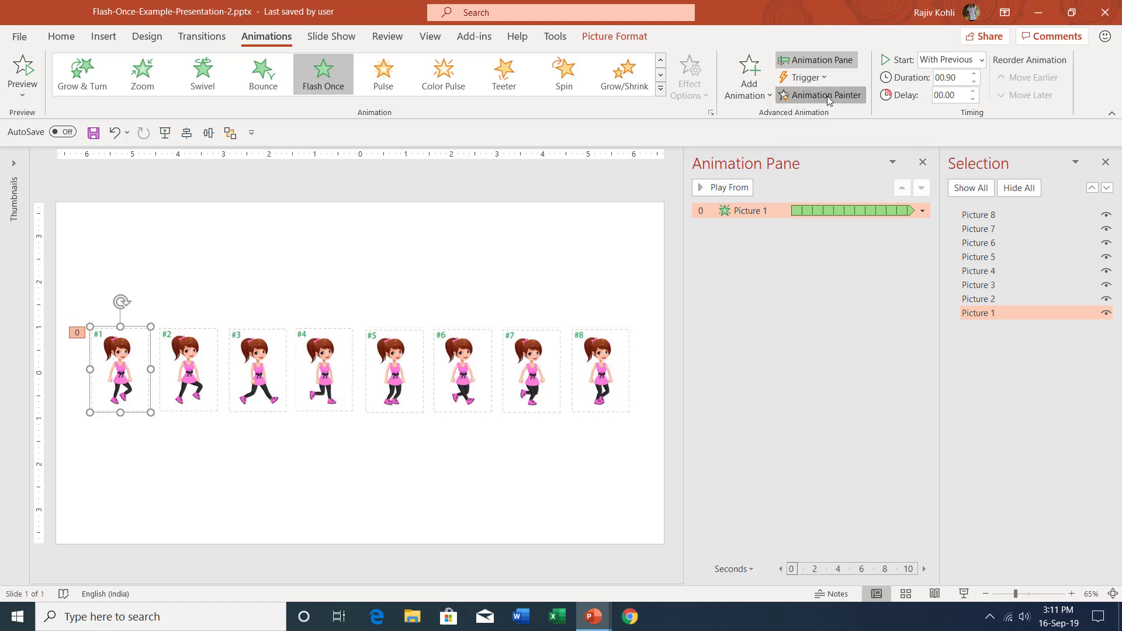
left_click(195, 359)
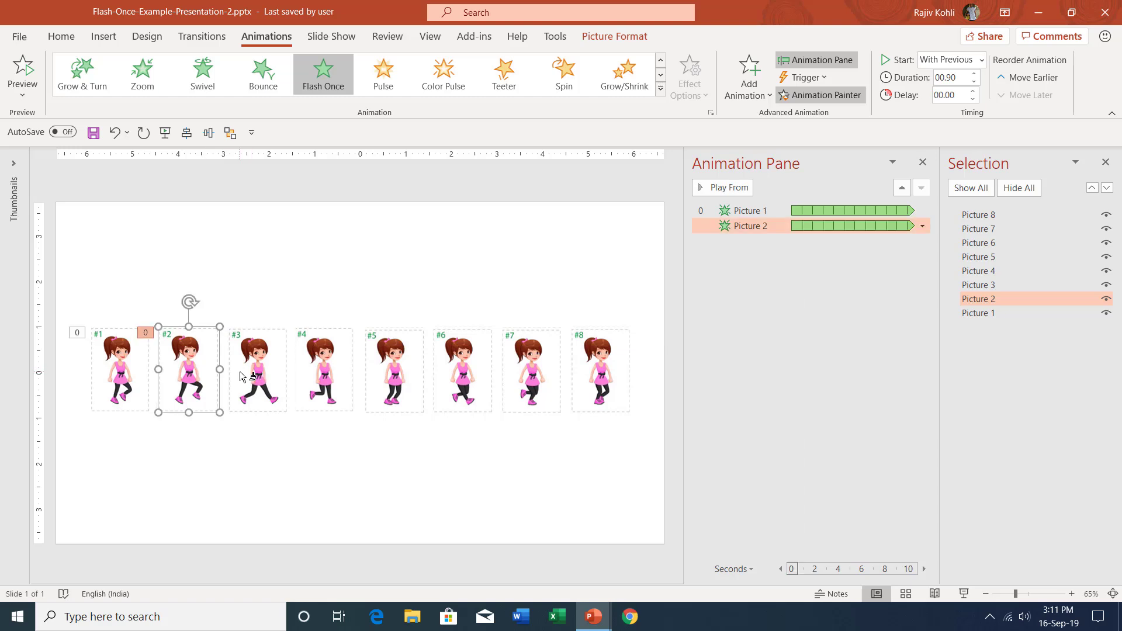
left_click(258, 359)
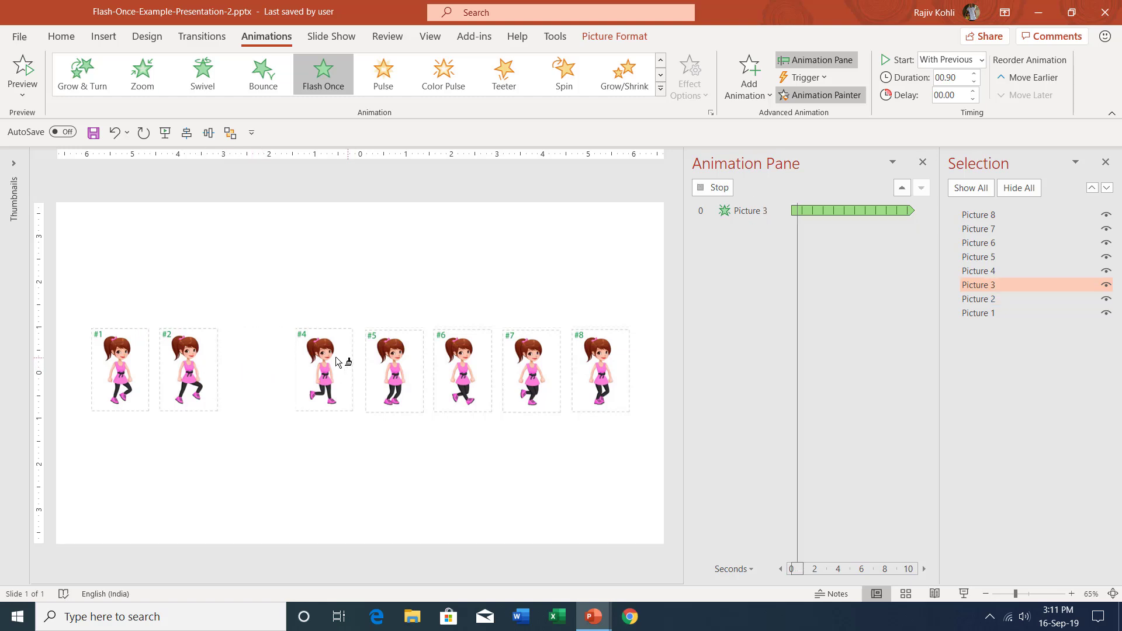
left_click(304, 350)
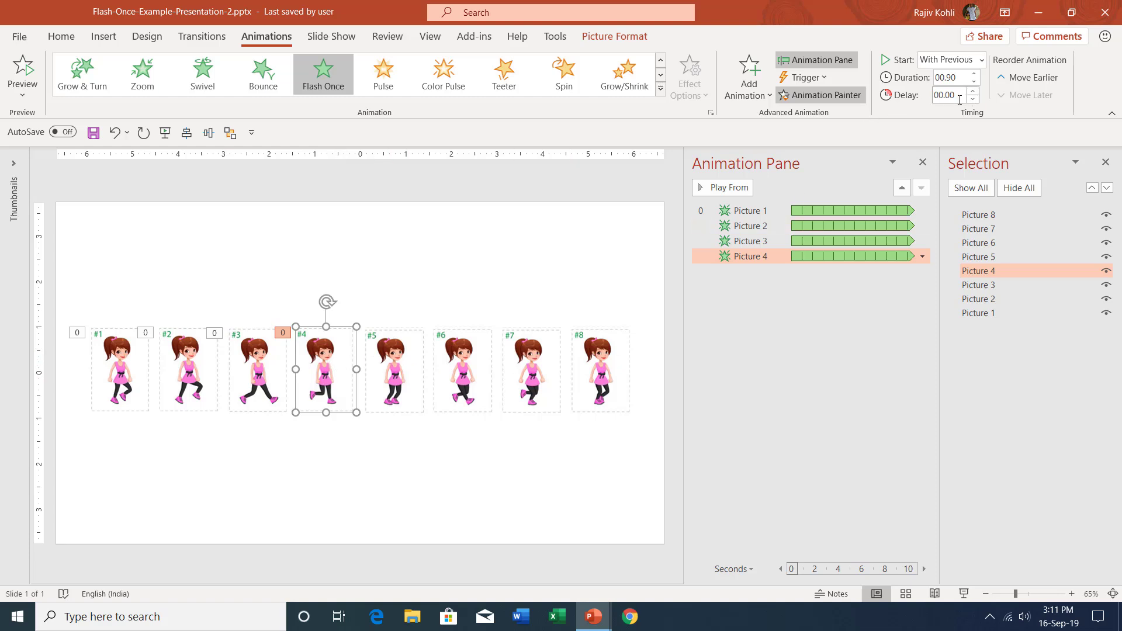
Step: Stop painting, reselect Picture 4 and change its Duration from 00.90 to 03.00
left_click(530, 246)
left_click(325, 362)
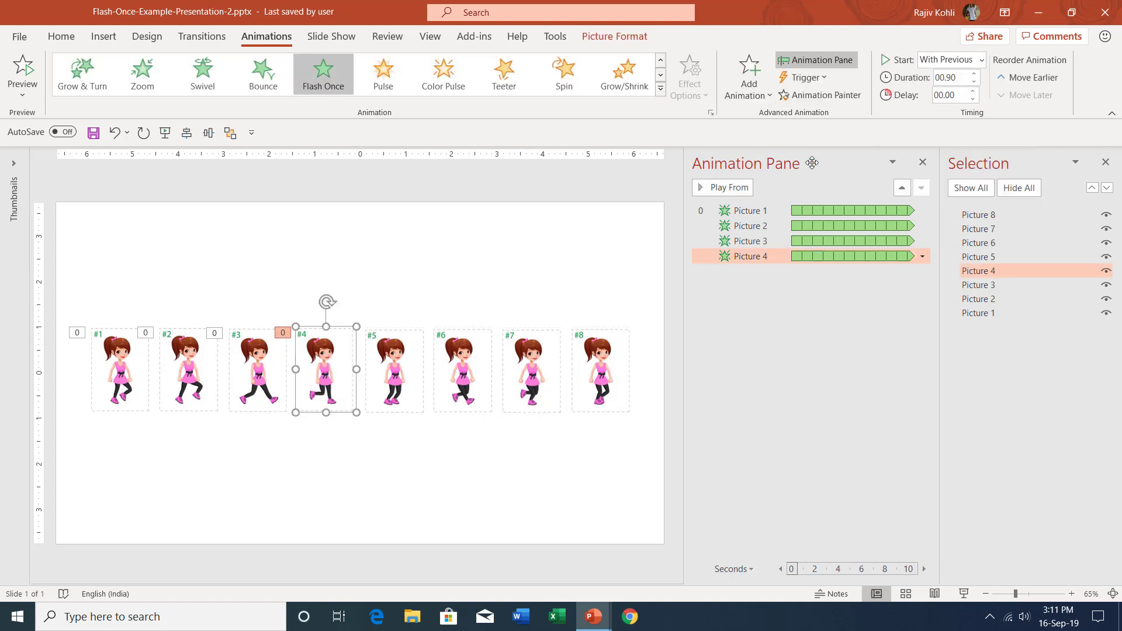
left_click(958, 97)
left_click(965, 78)
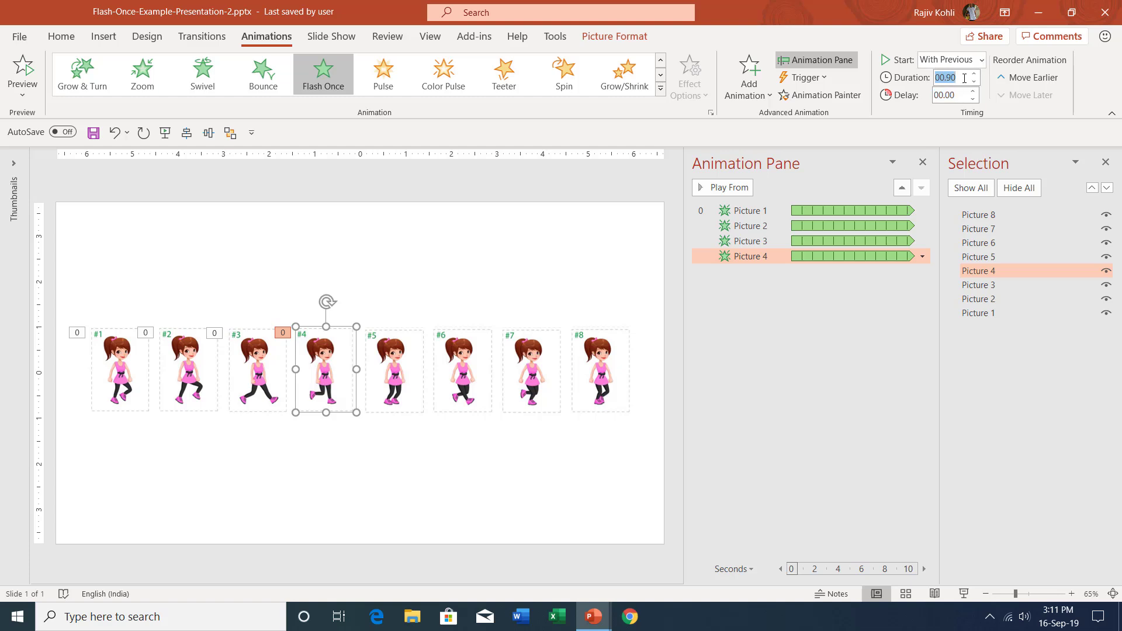
type("3")
key("Return")
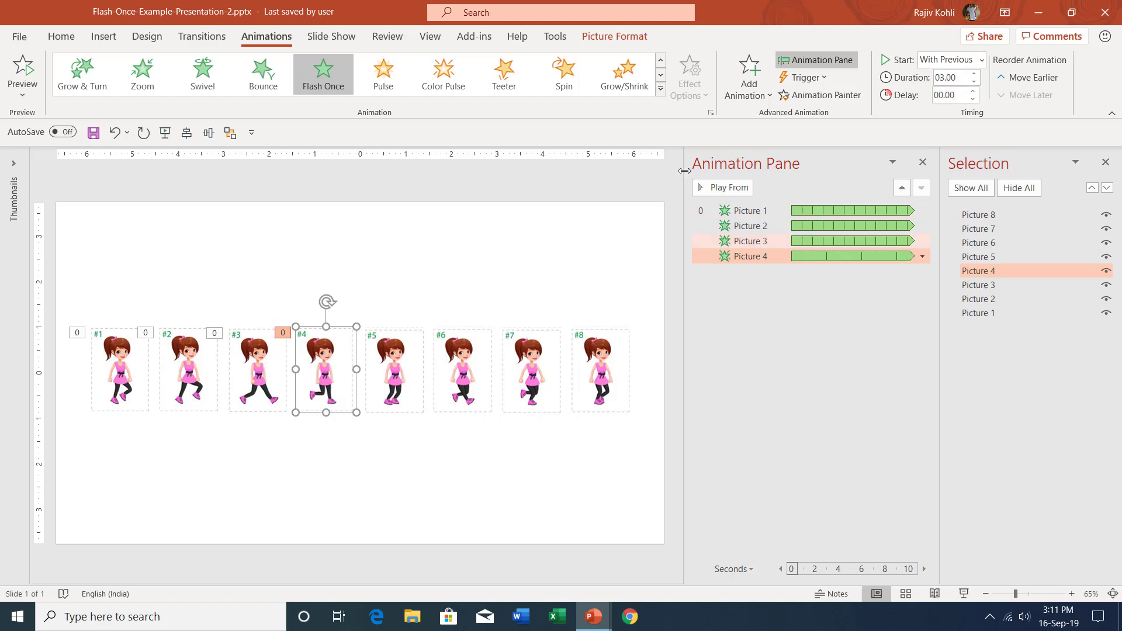
Step: Copy Picture 4's 3-second Flash Once animation onto Pictures 5 and 6, then pick up Picture 6's animation
left_click(815, 94)
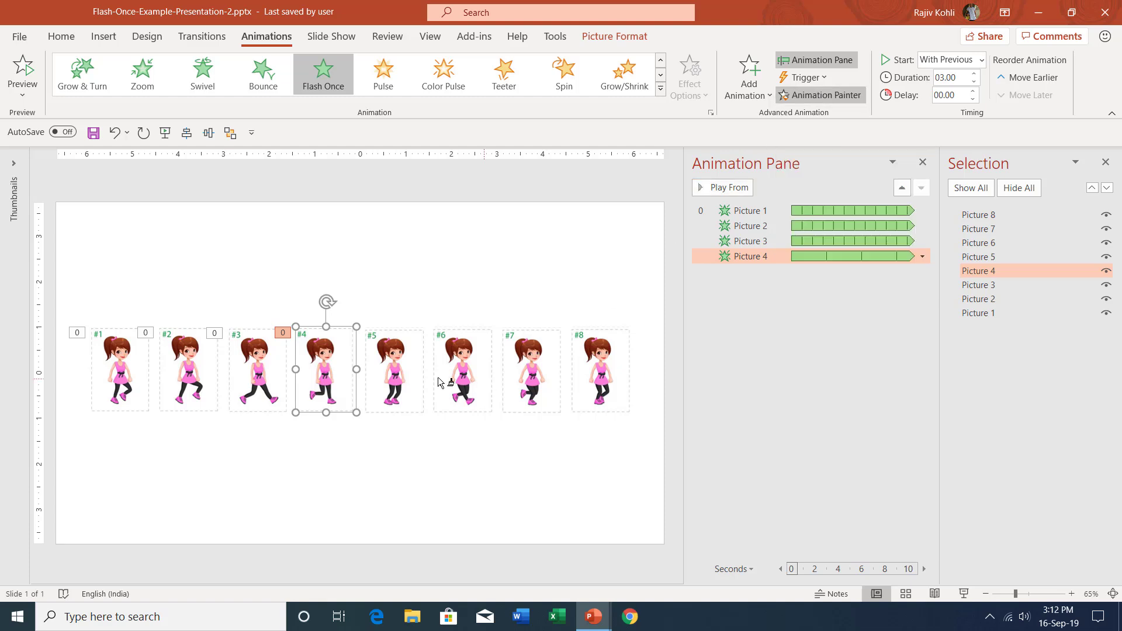
left_click(400, 358)
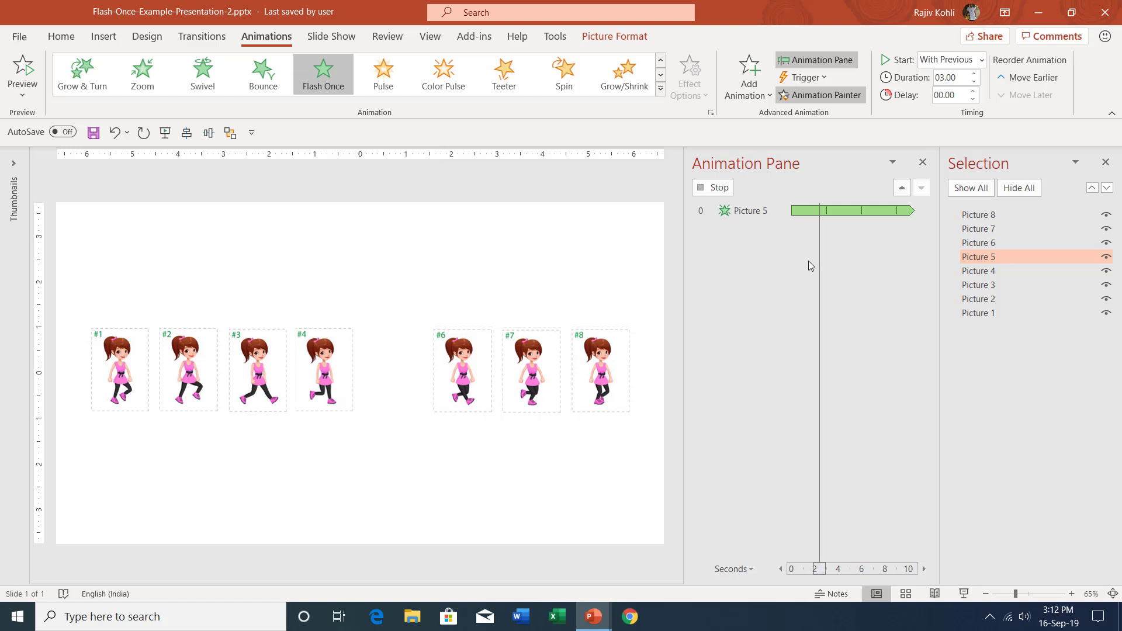
left_click(463, 359)
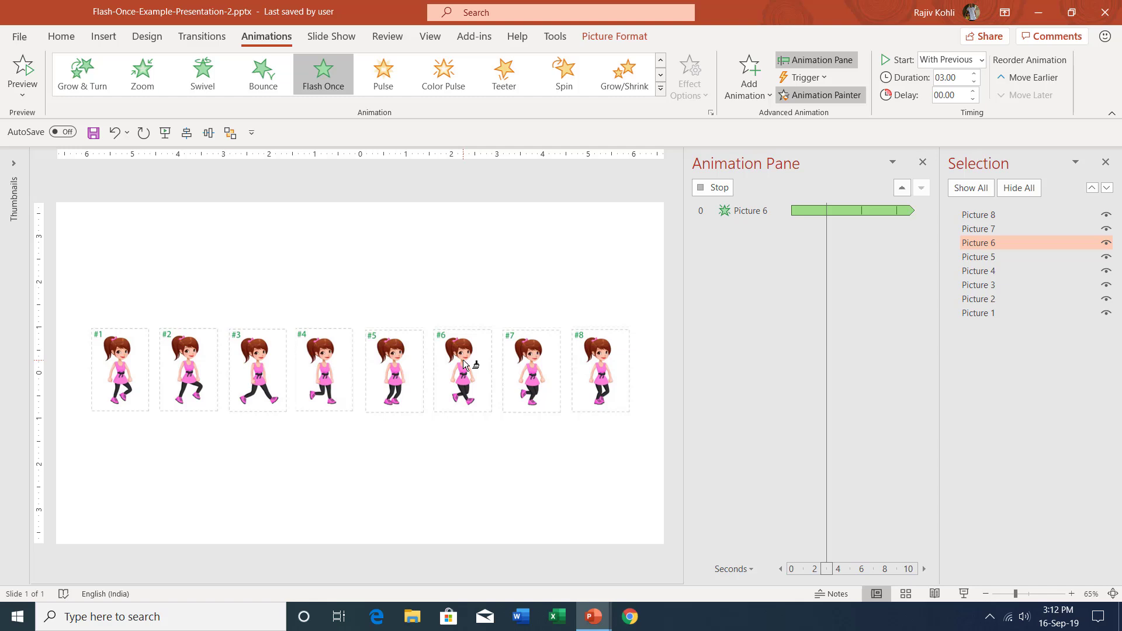
left_click(463, 360)
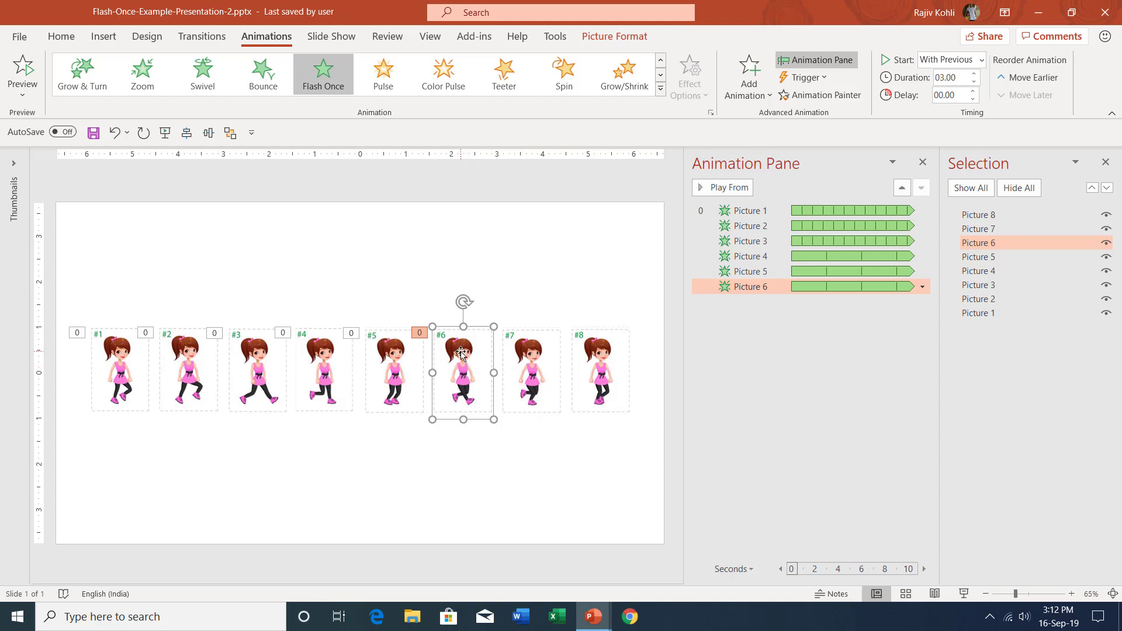
left_click(837, 96)
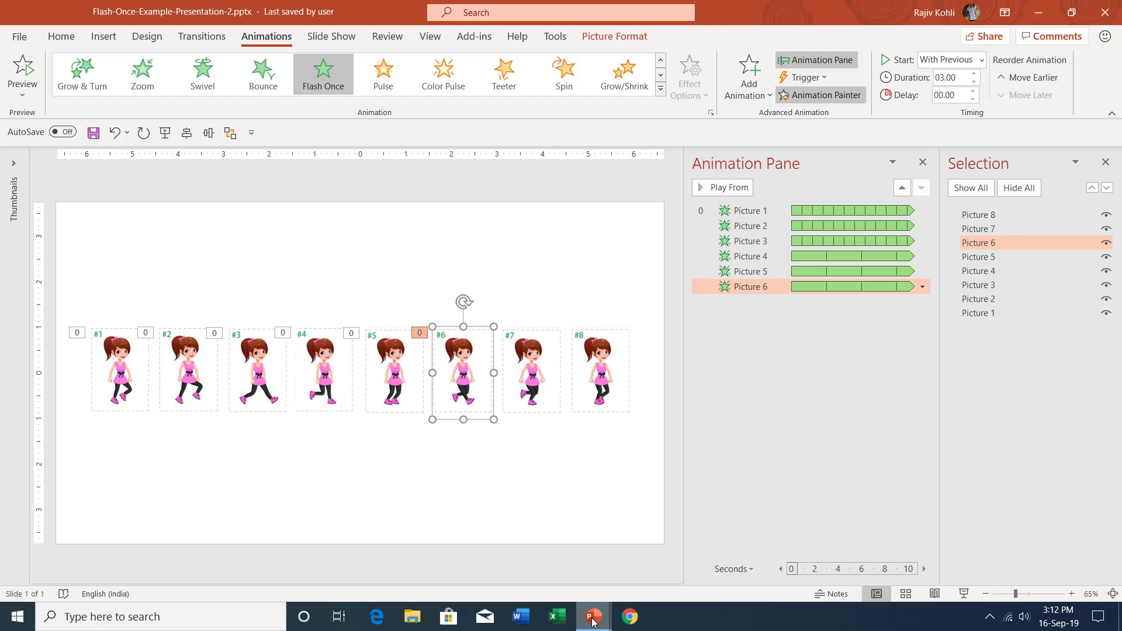
Step: Switch to Flash-Once-Example-Presentation-1 and give the blue rectangle the copied Flash Once animation
mouse_move(592, 619)
left_click(579, 544)
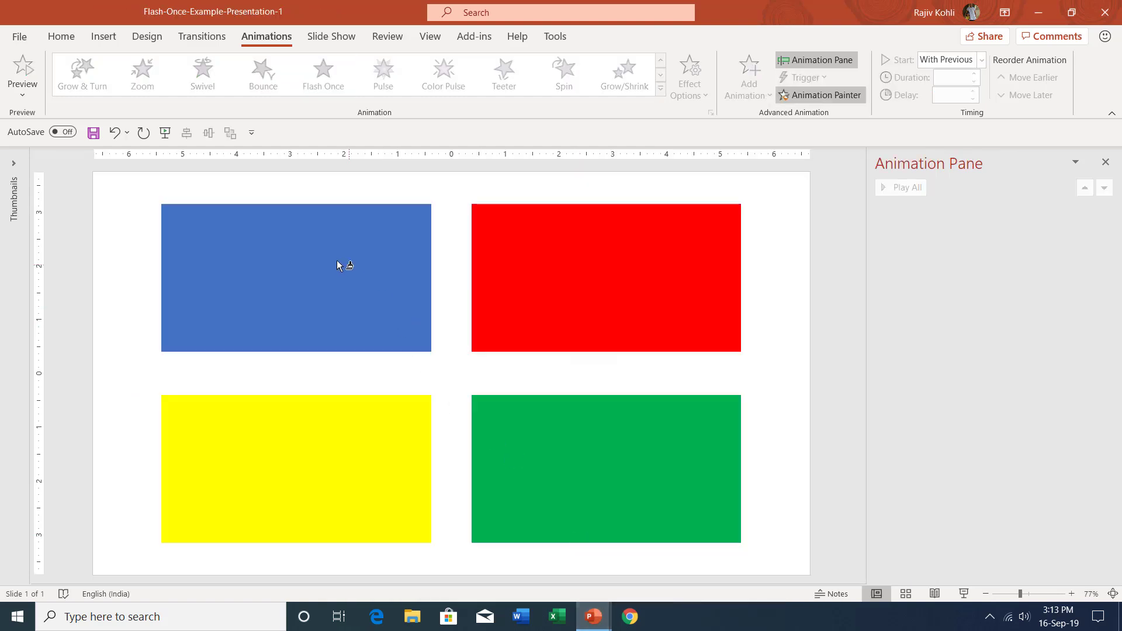
left_click(293, 257)
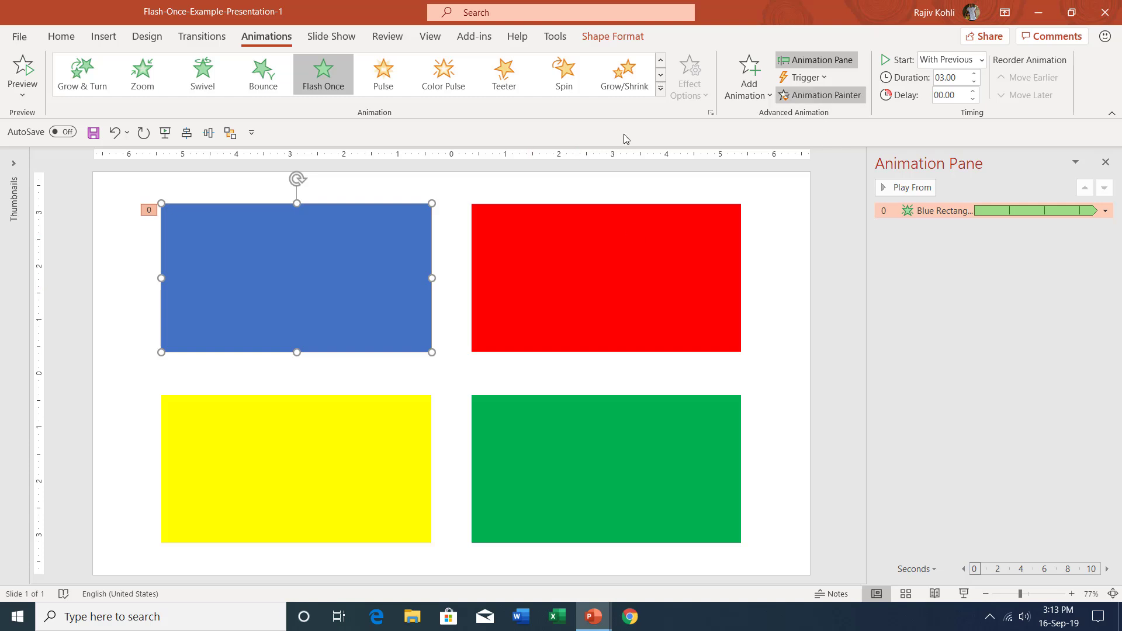
Step: Copy the blue rectangle's Flash Once animation onto the red, yellow and green rectangles
left_click(825, 97)
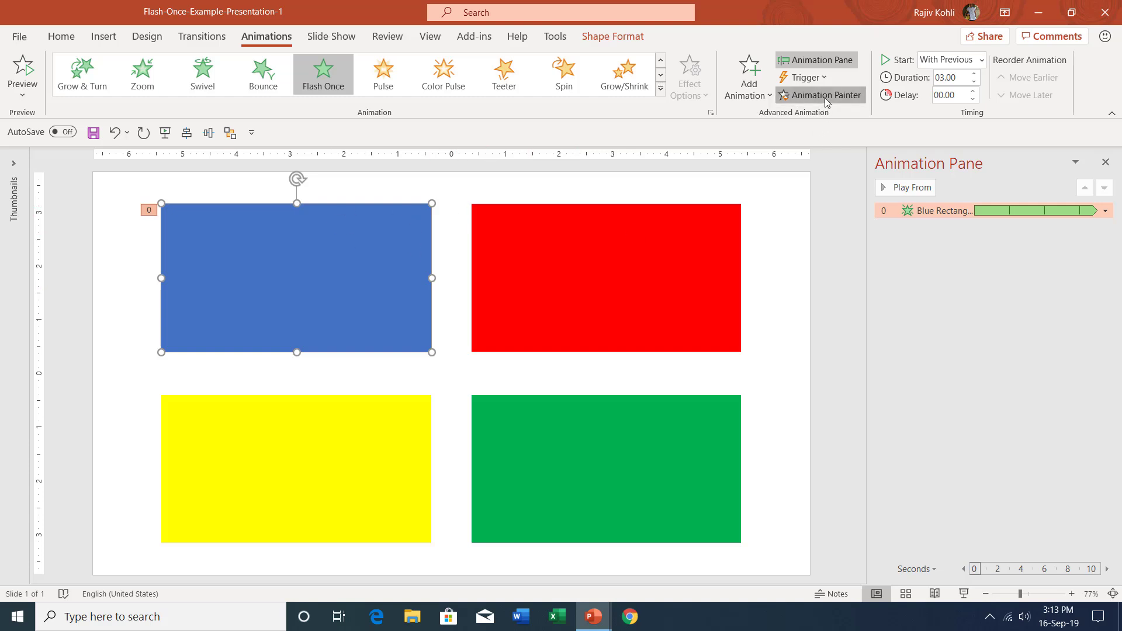
left_click(592, 261)
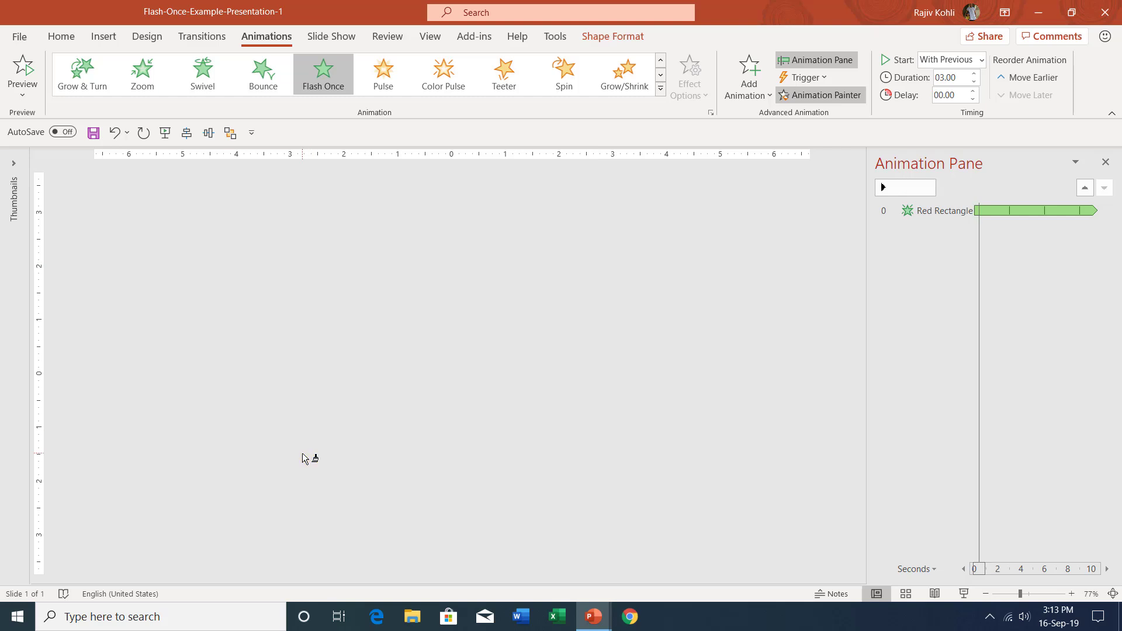
left_click(351, 468)
left_click(643, 450)
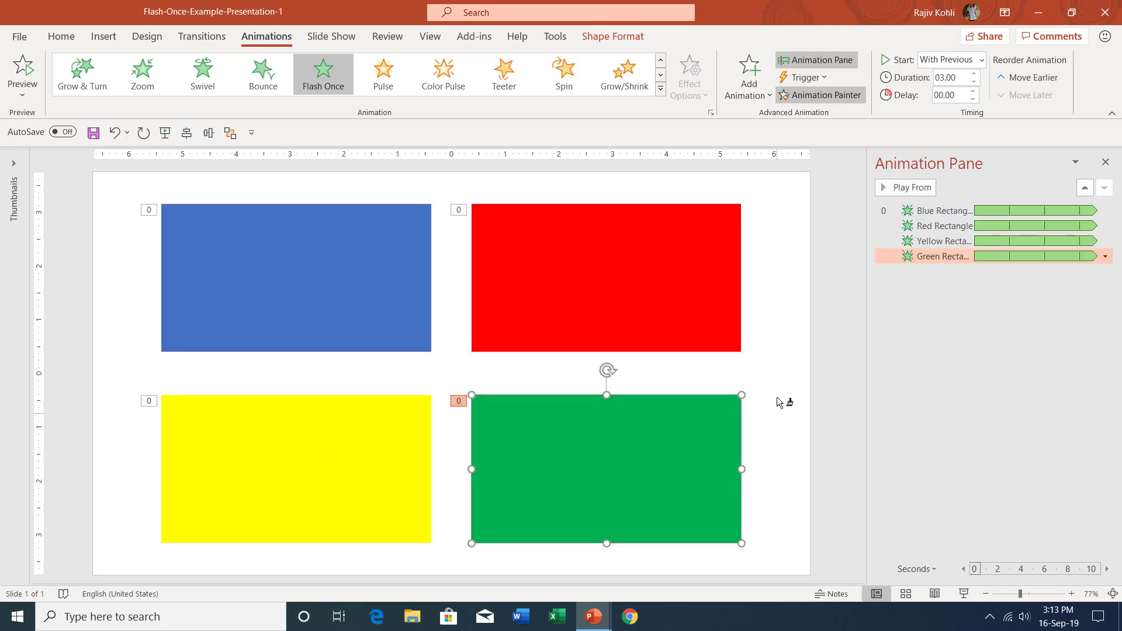
left_click(764, 314)
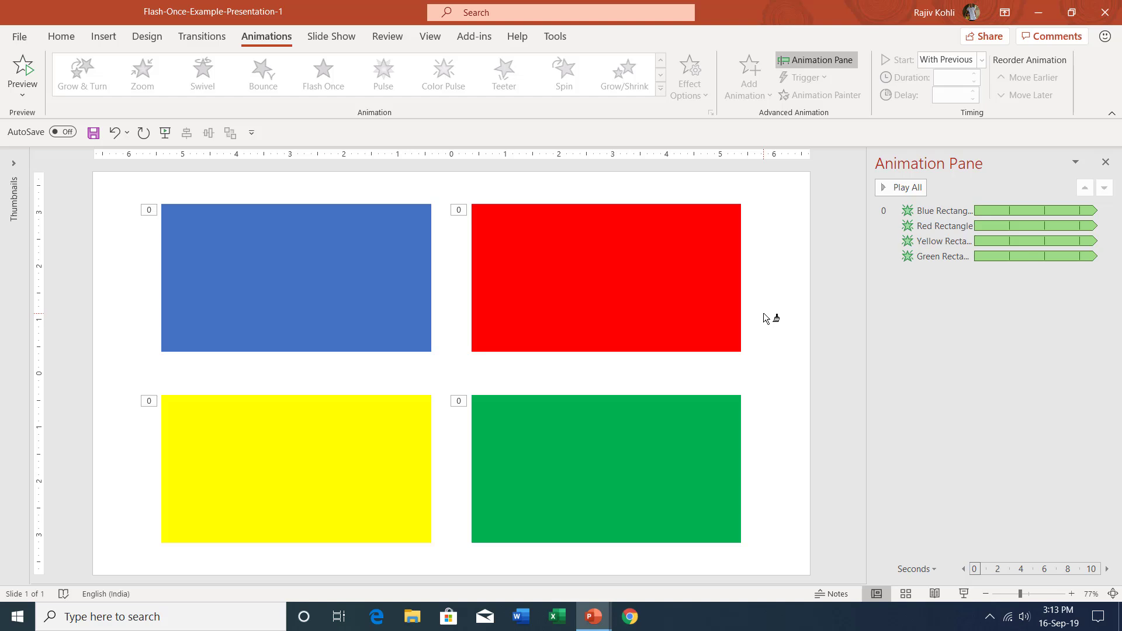